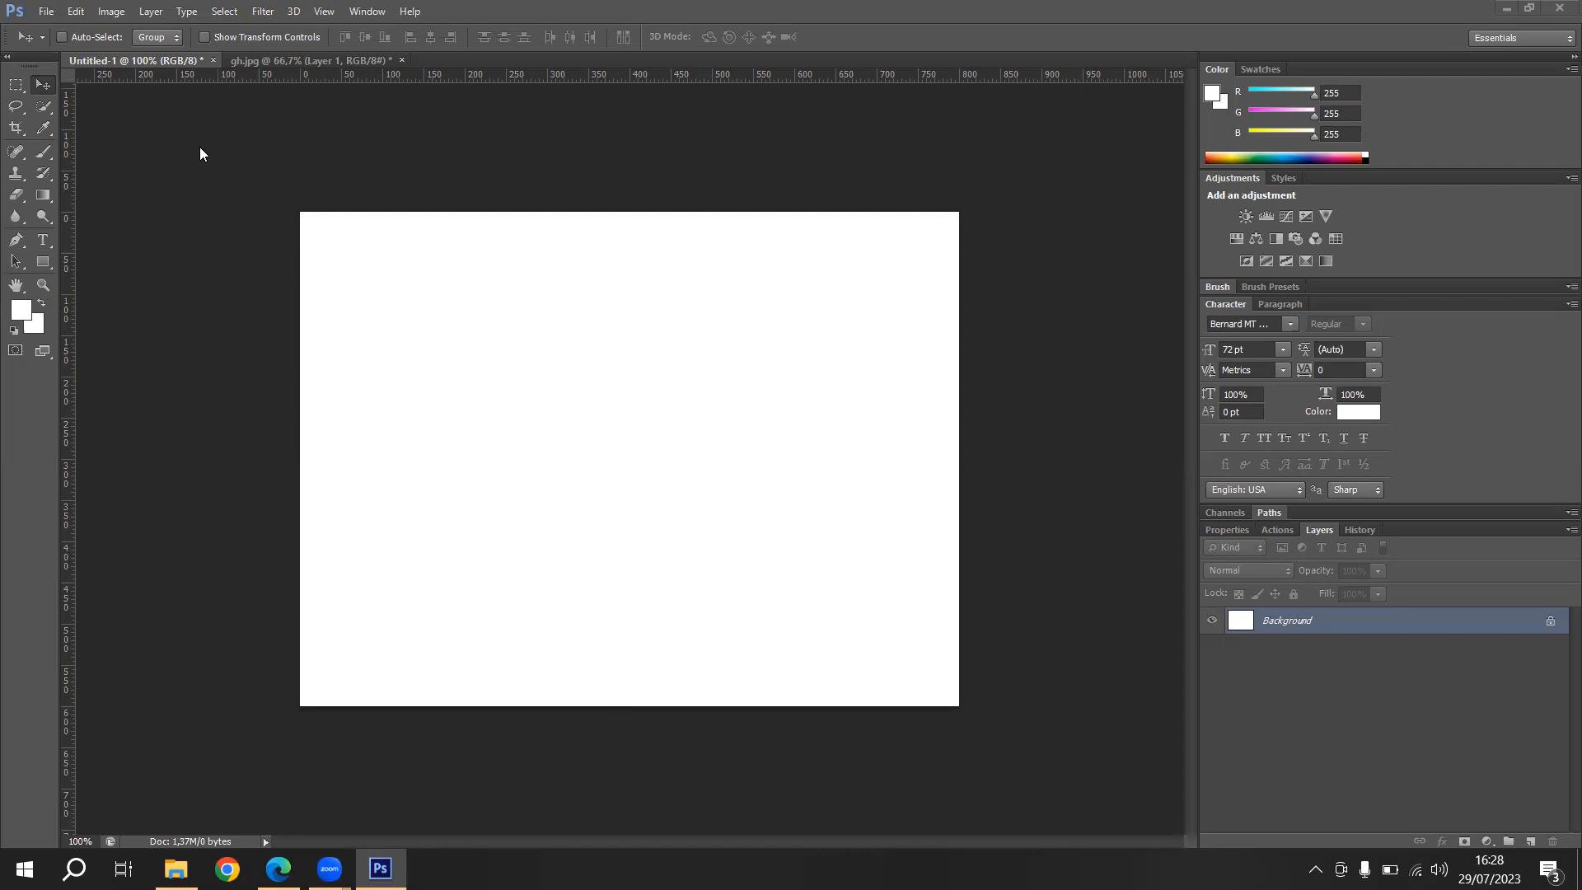
left_click(54, 15)
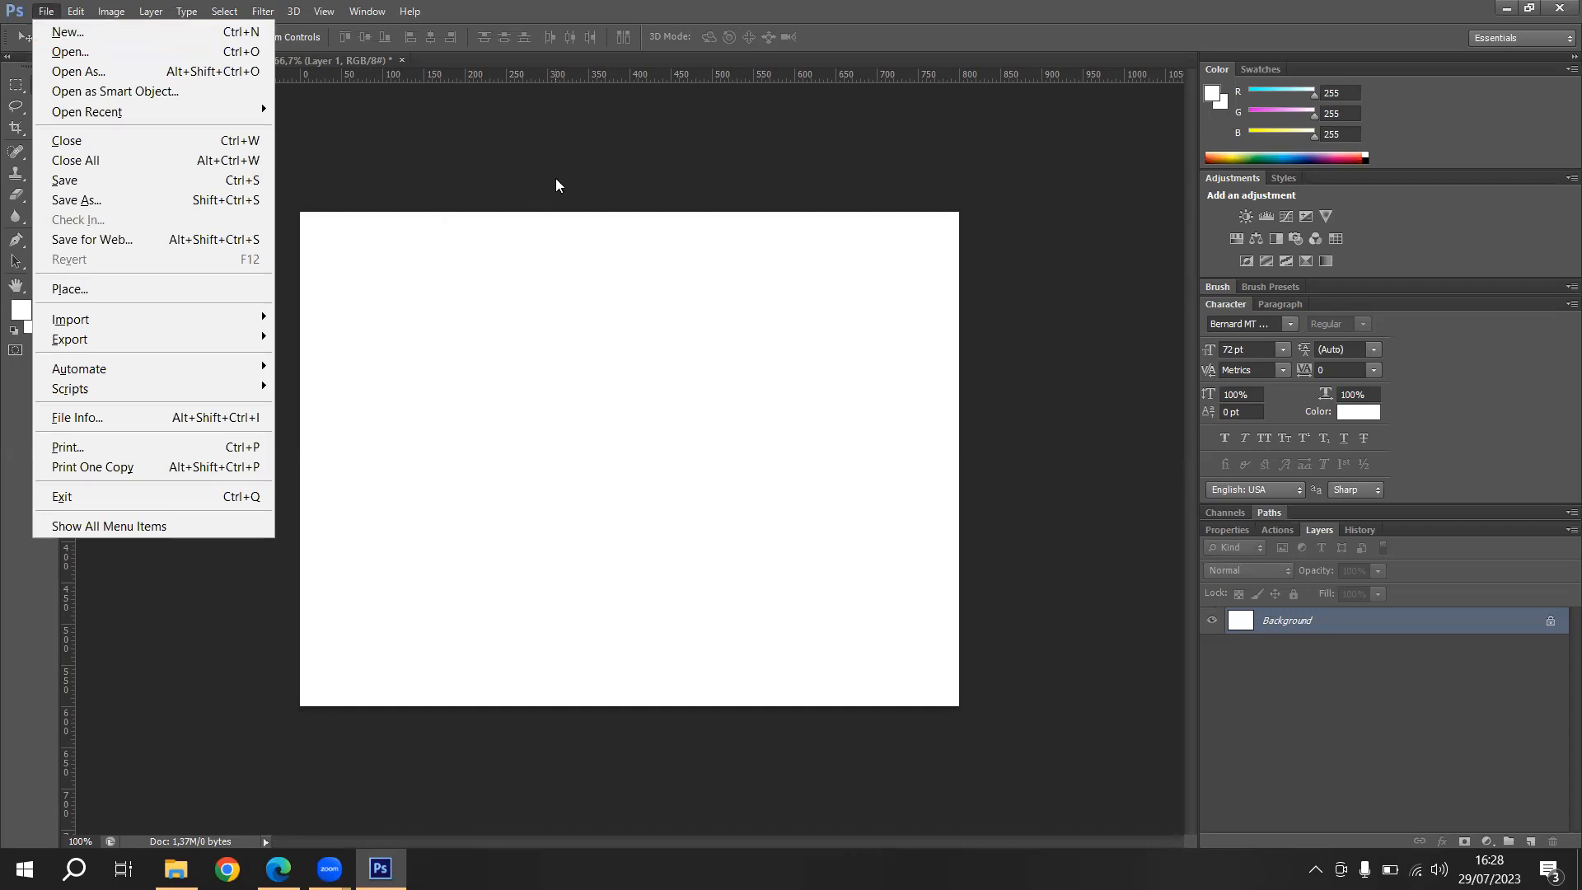
left_click(470, 159)
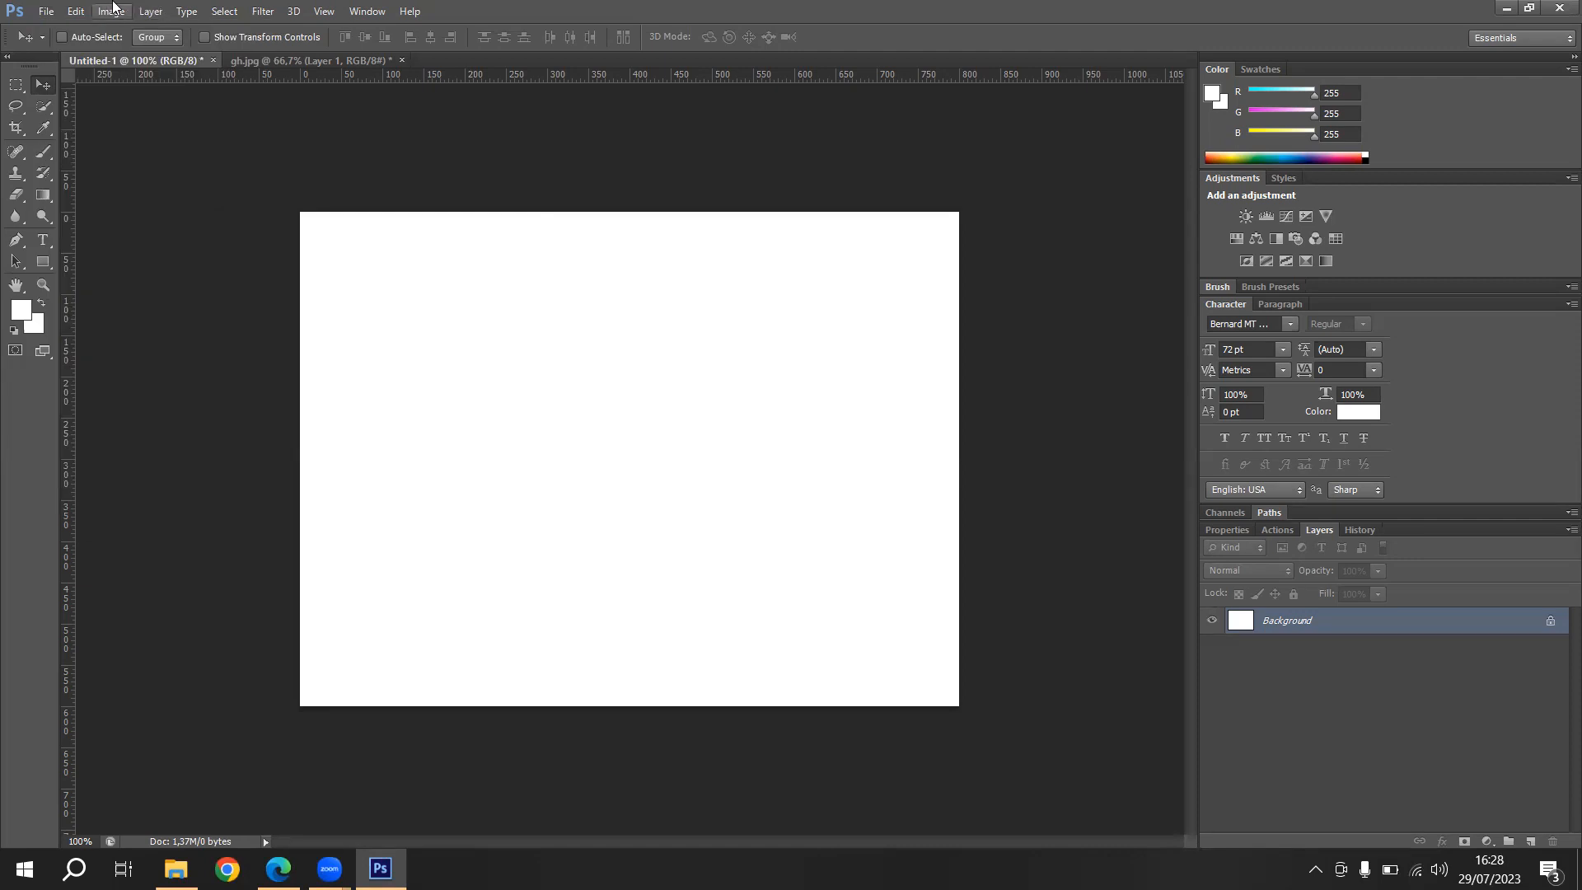
- Copy the cat picture layer from gh.jpg into the Untitled-1 document
left_click(269, 61)
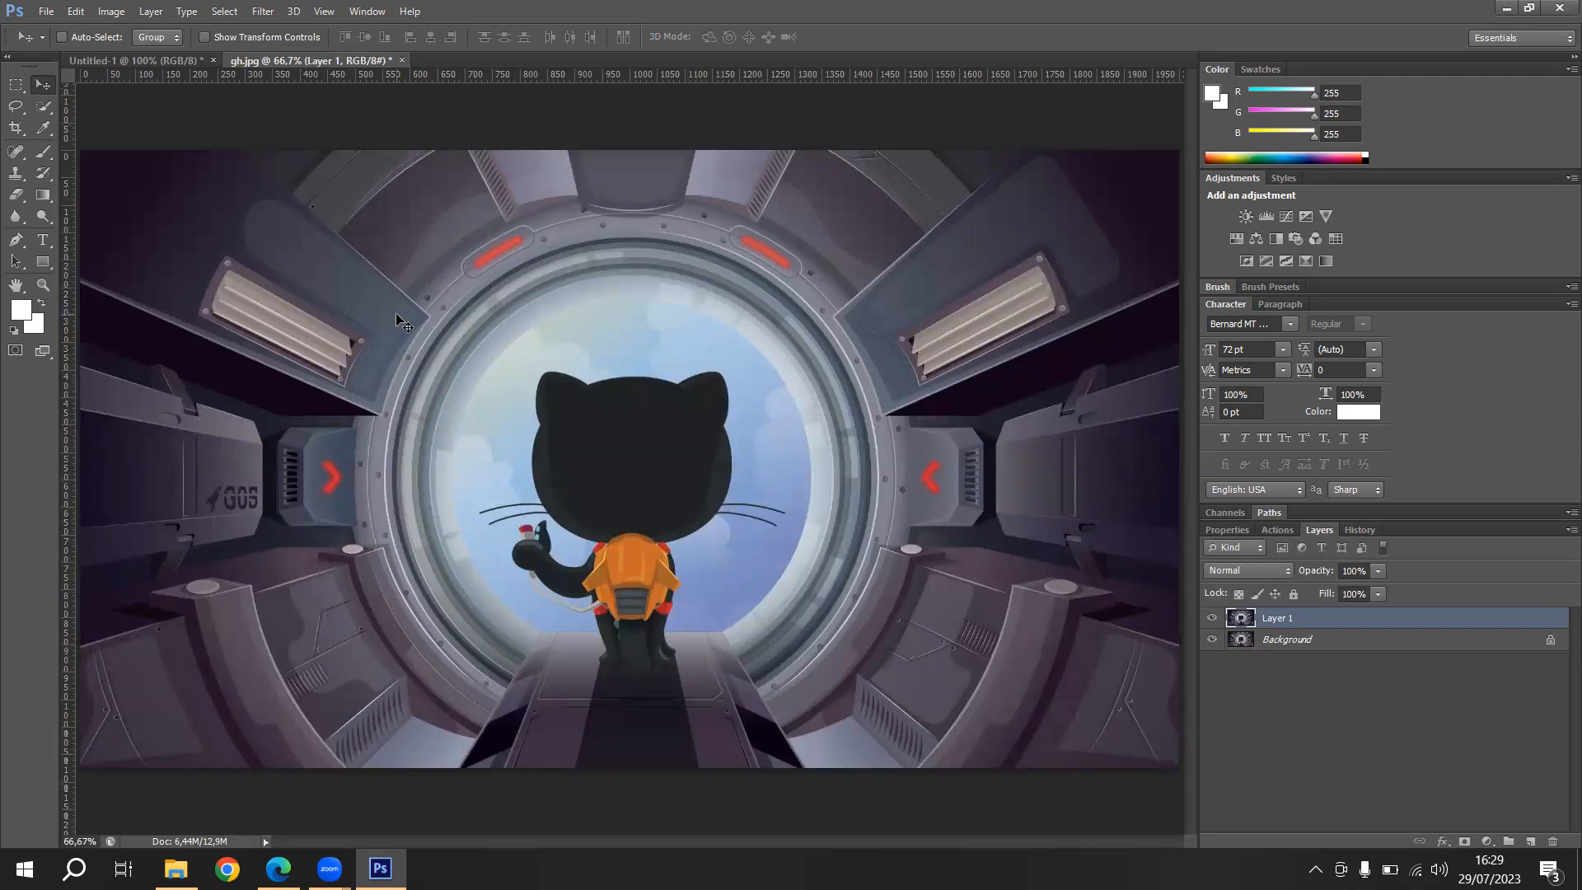
left_click_drag(395, 253, 839, 437)
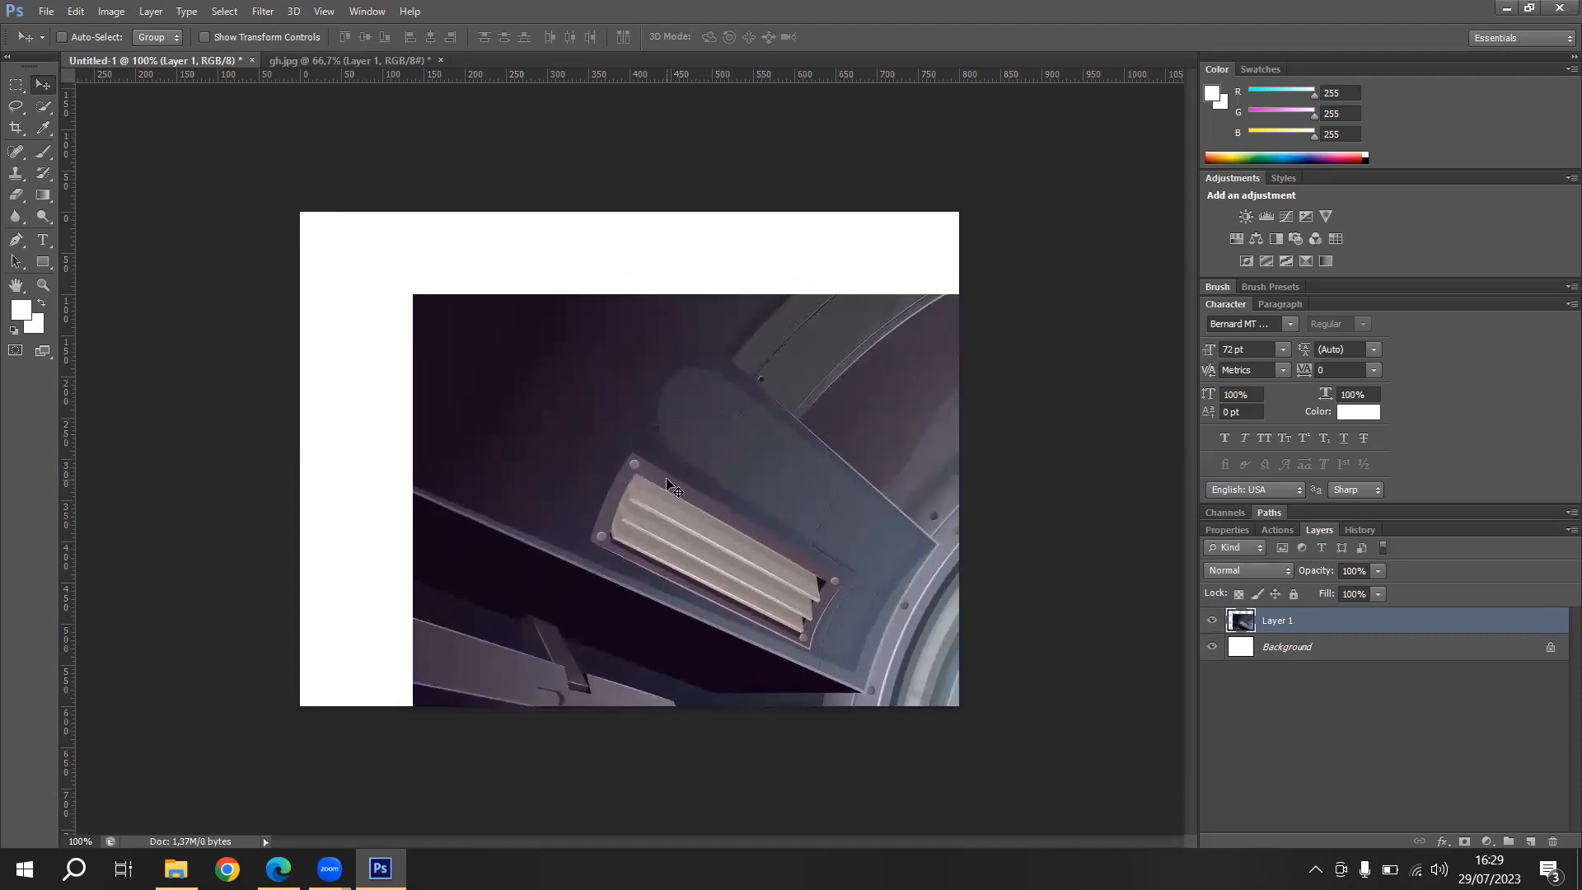
mouse_move(634, 459)
left_mouse_down()
mouse_move(613, 446)
mouse_move(641, 458)
mouse_move(625, 438)
mouse_move(607, 449)
left_mouse_up()
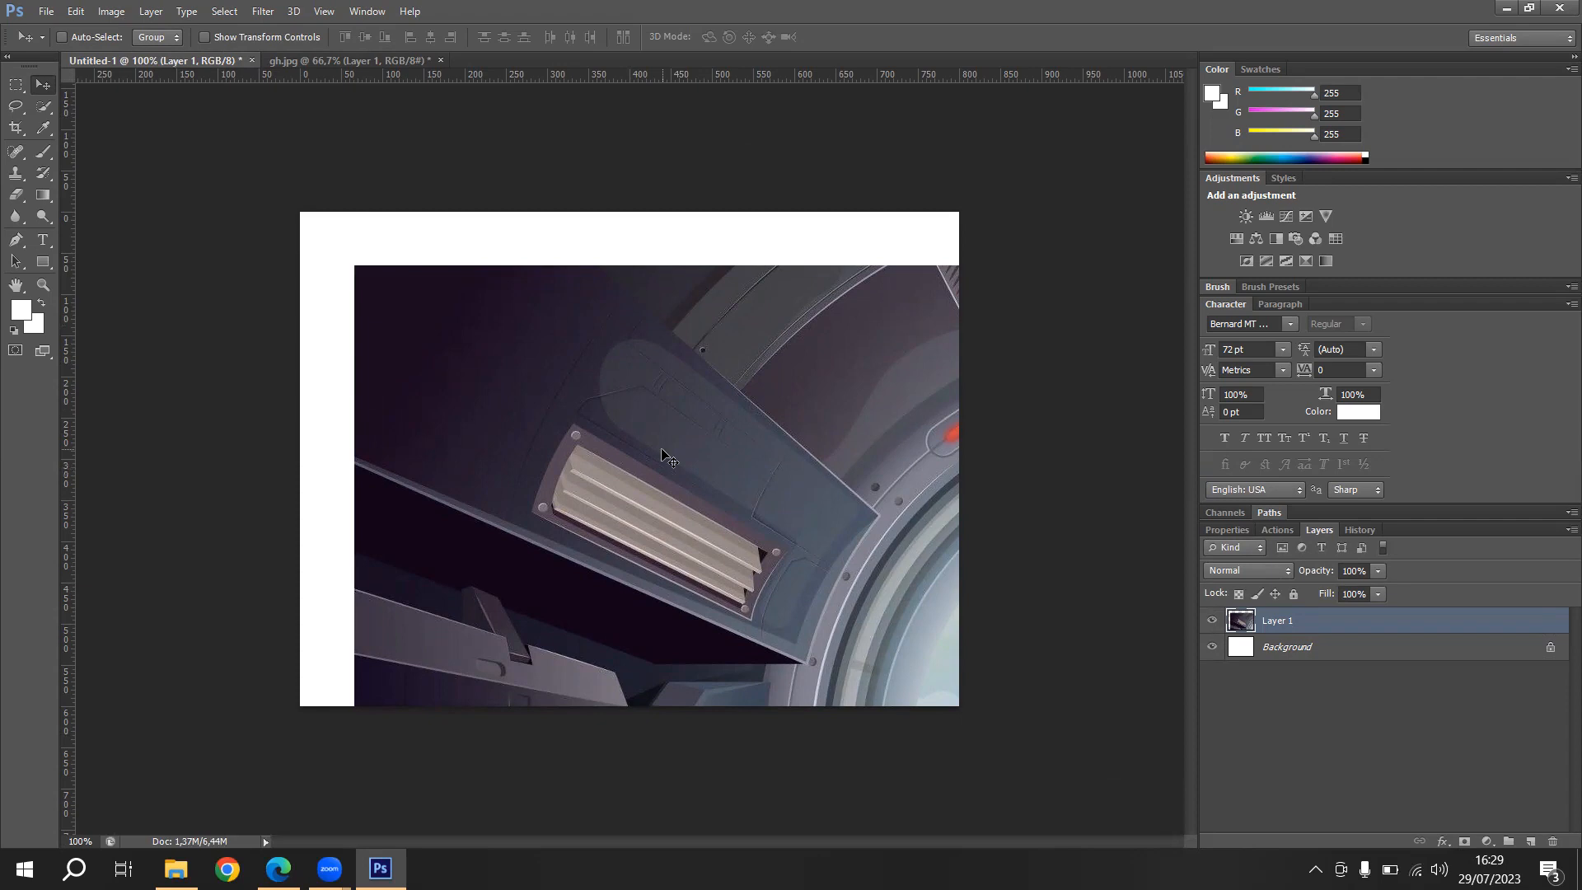
- Scale the cat picture to about 57% and centre it so that it covers the whole canvas
key("ctrl+t")
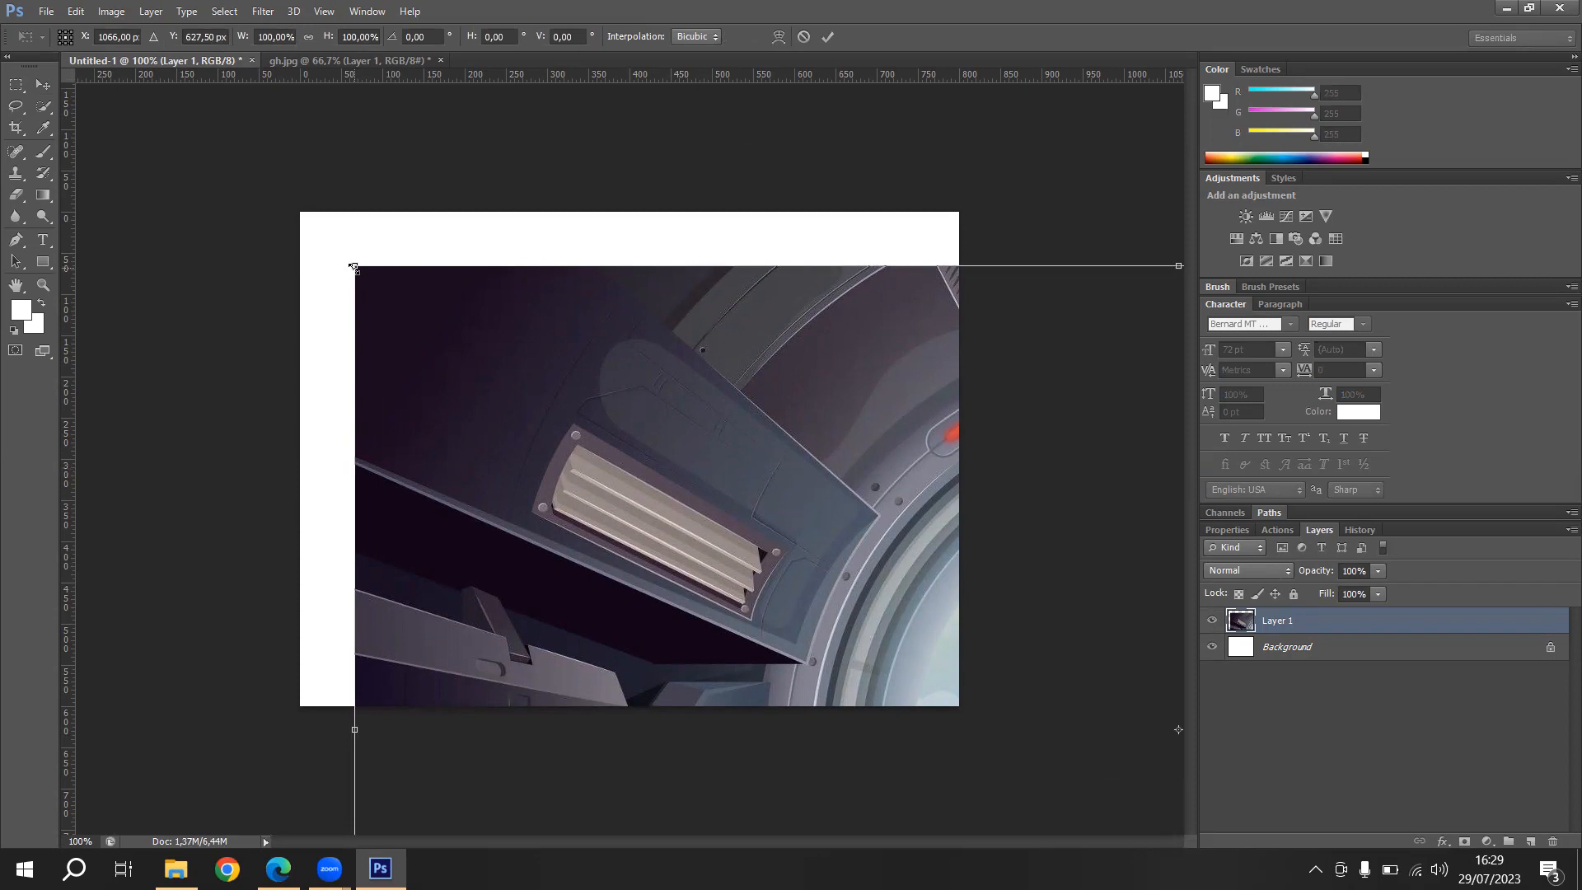
left_click_drag(354, 266, 770, 498)
left_click_drag(860, 568, 465, 350)
left_click_drag(585, 476, 328, 410)
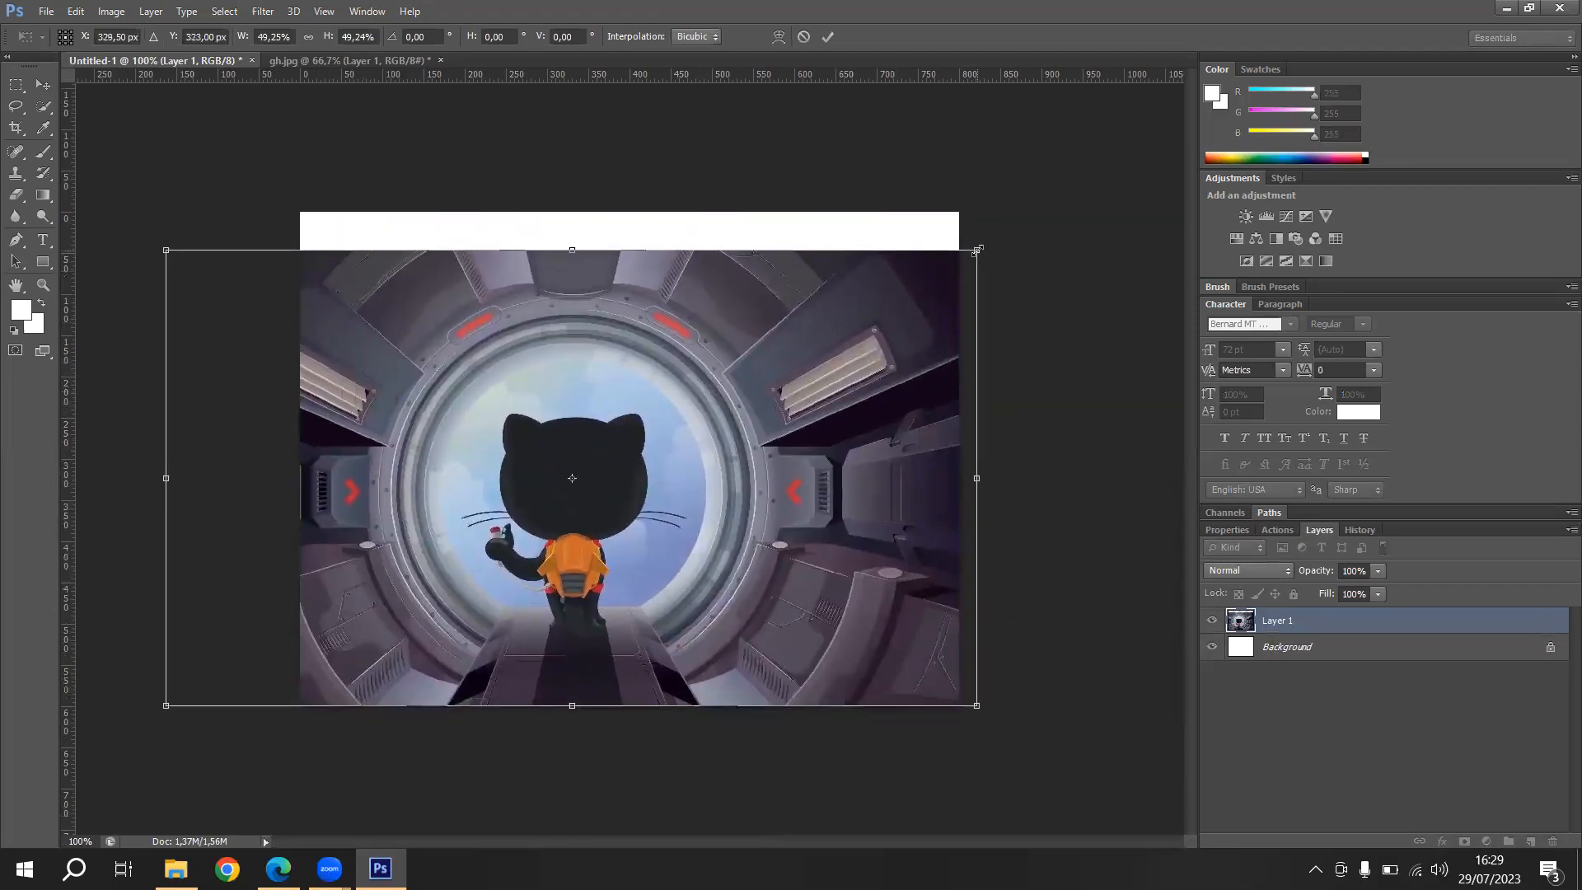
left_click_drag(977, 249, 1031, 198)
left_click_drag(683, 452, 738, 434)
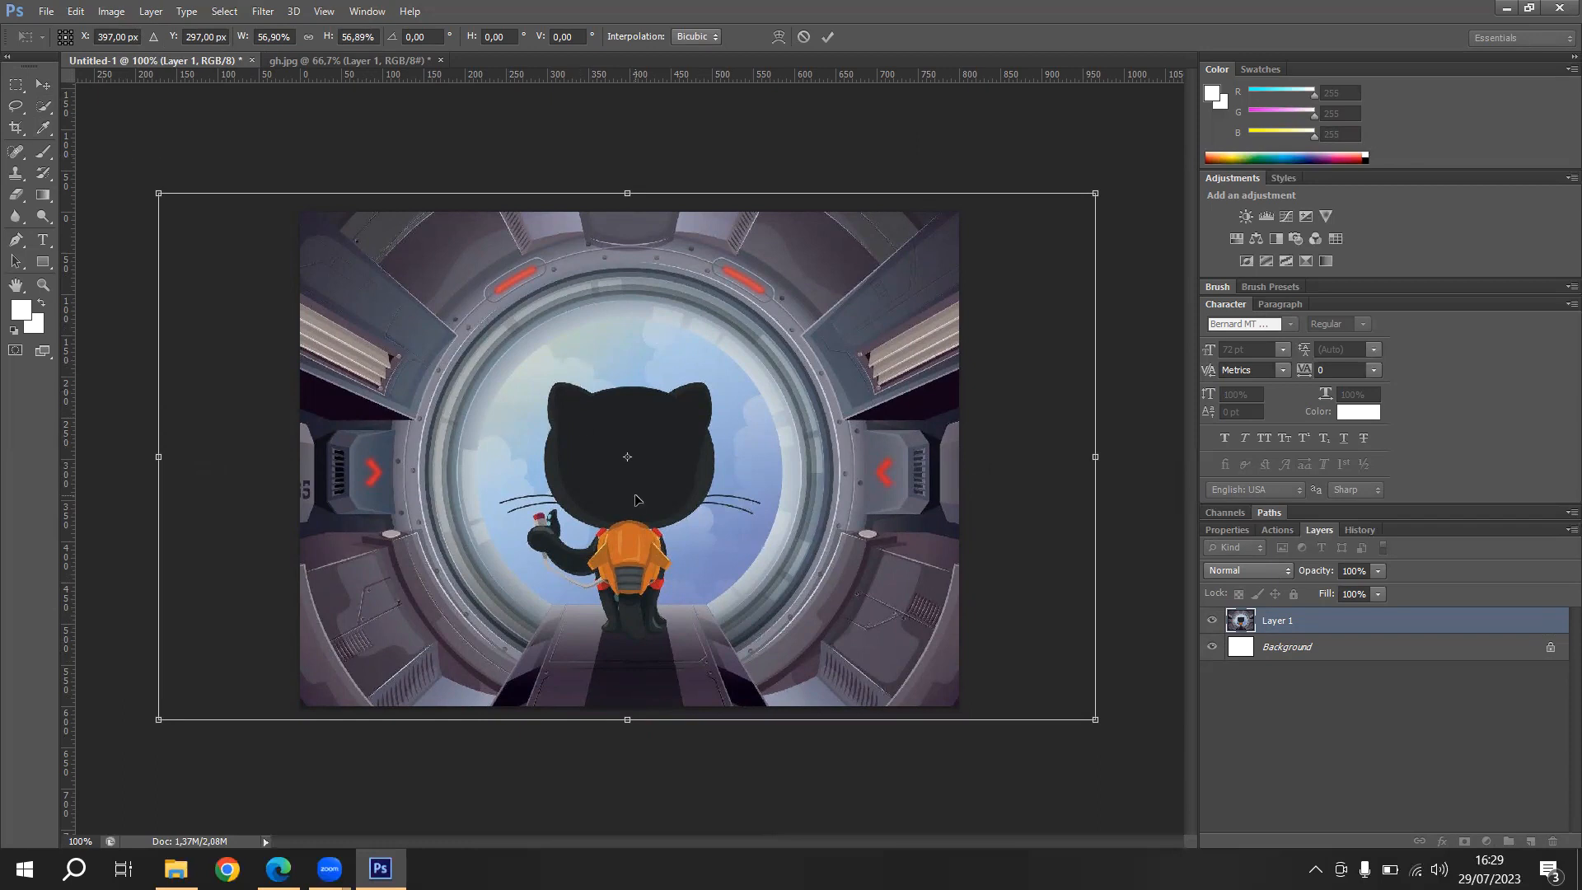
key("Return")
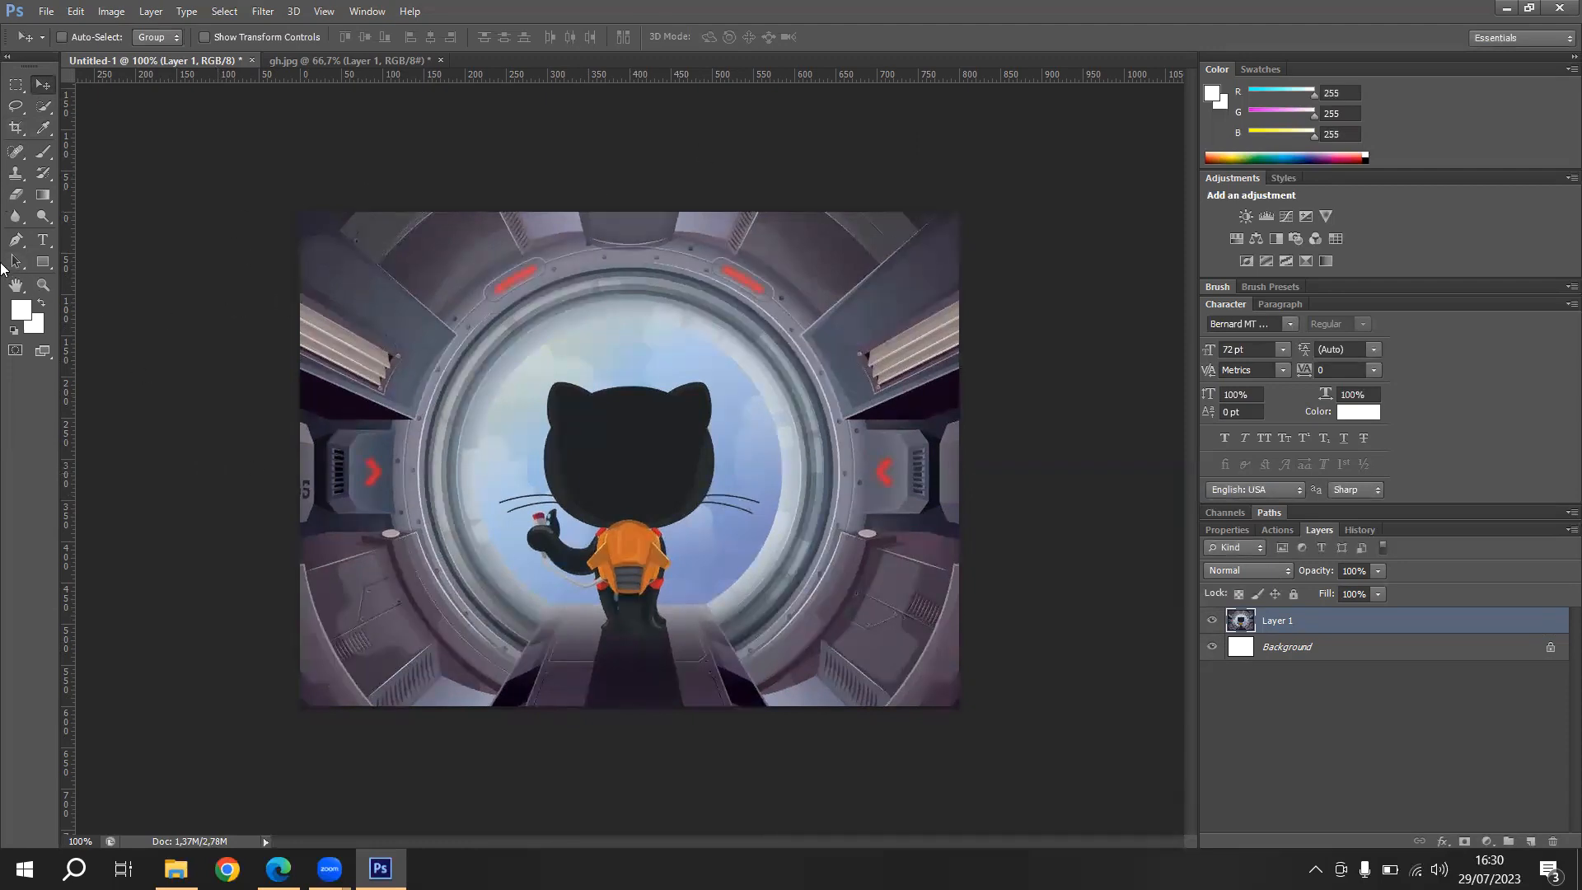
- Draw a white rectangle about 462 × 367 px over the middle of the picture
left_click(43, 262)
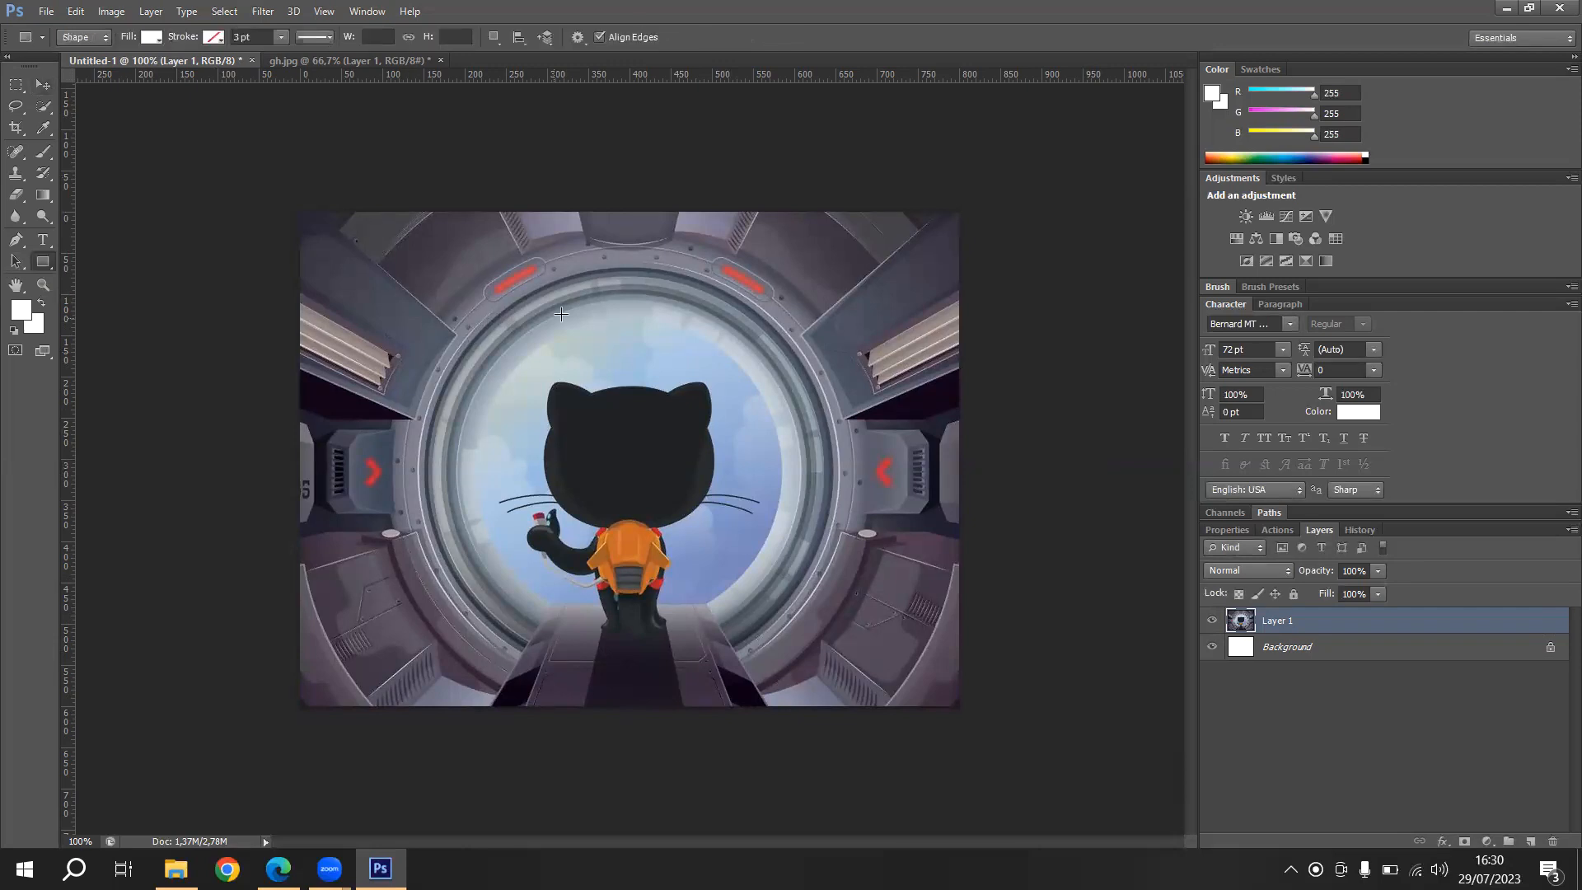
left_click_drag(425, 316, 805, 619)
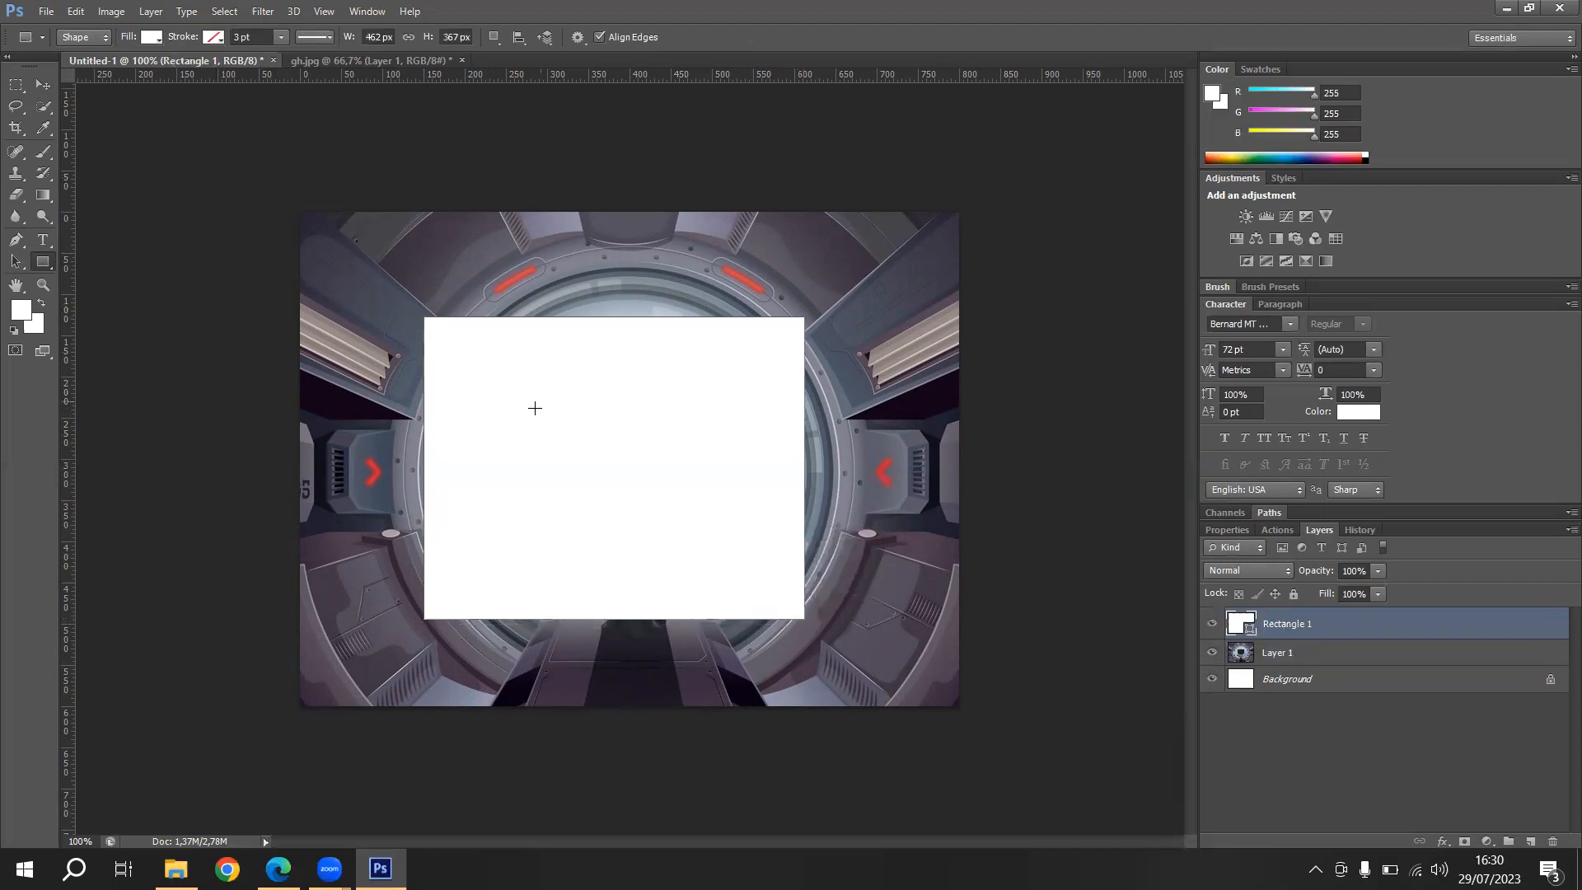
left_click(43, 86)
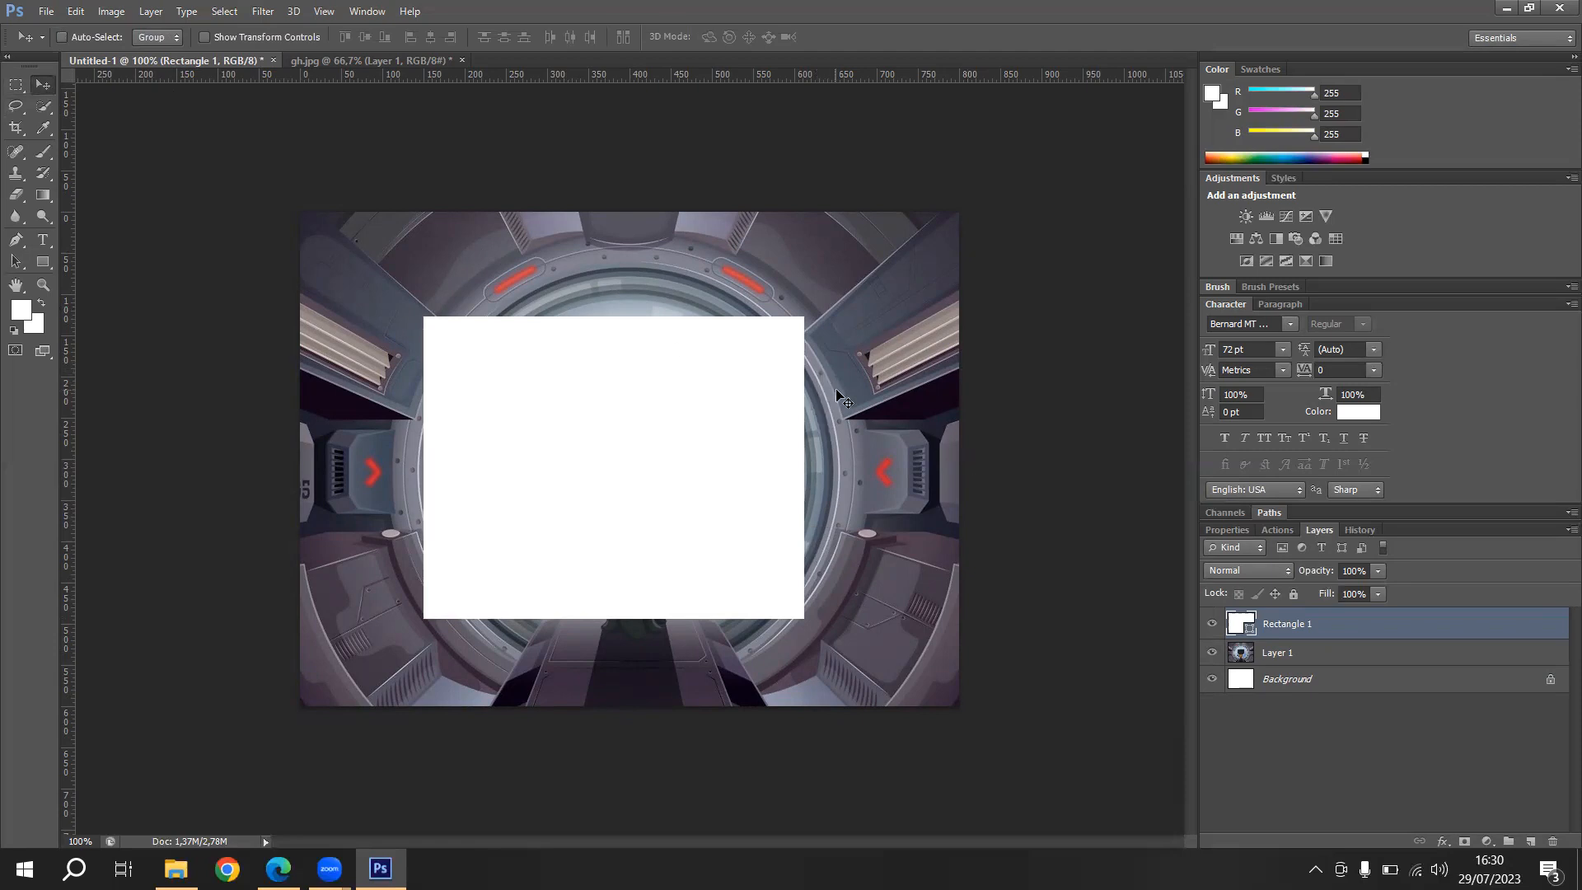
- Move the picture layer above the rectangle layer and clip it to the rectangle with a clipping mask
left_click(1312, 662)
left_click_drag(1285, 656, 1280, 611)
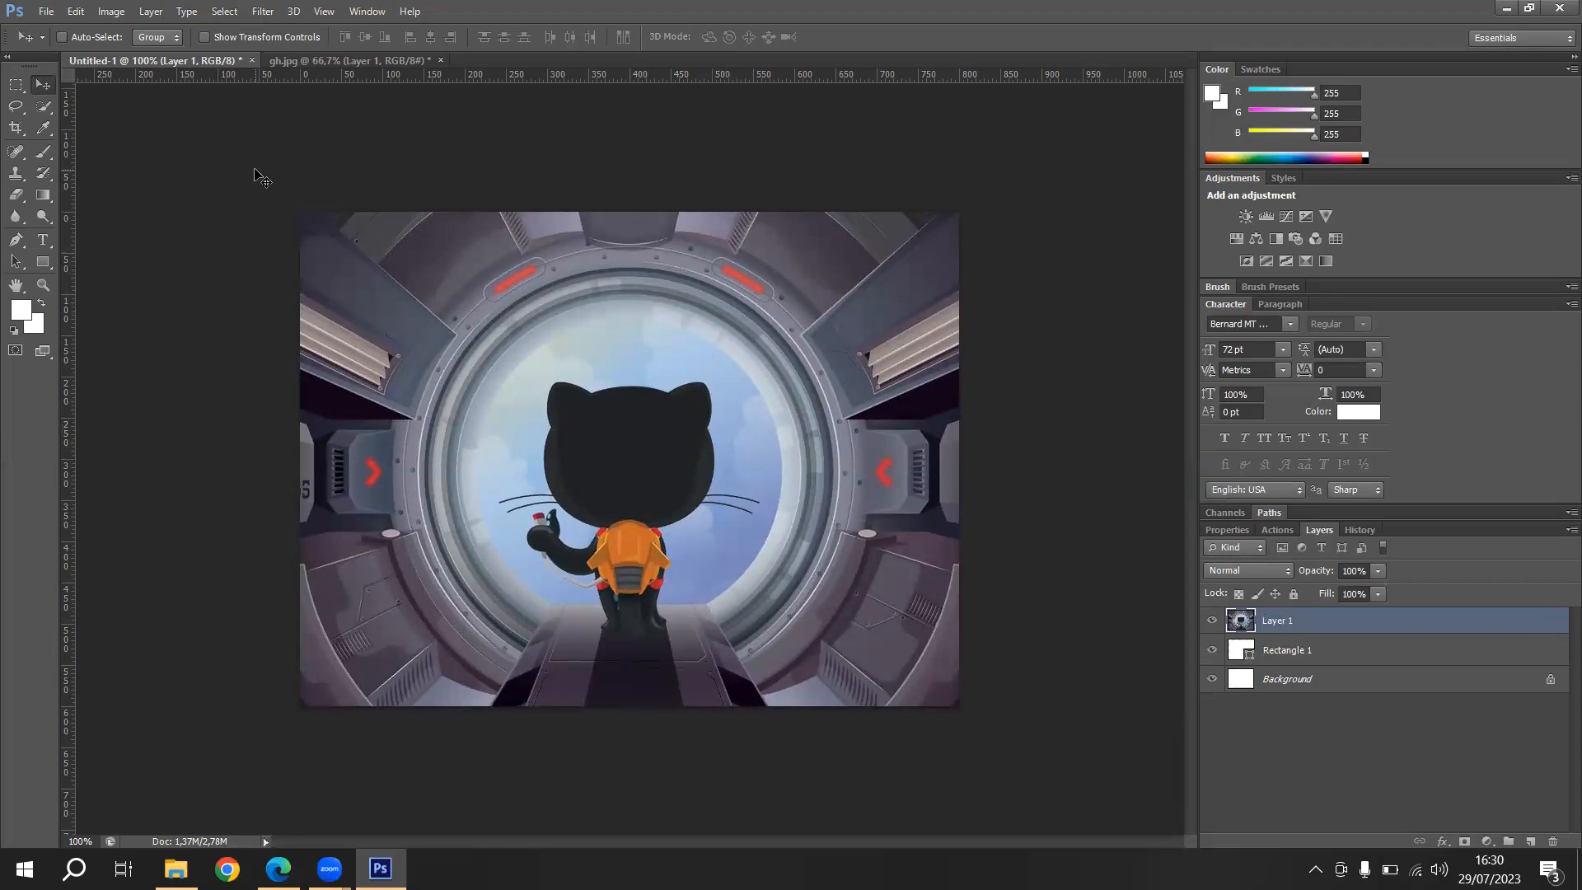
left_click(112, 13)
mouse_move(141, 15)
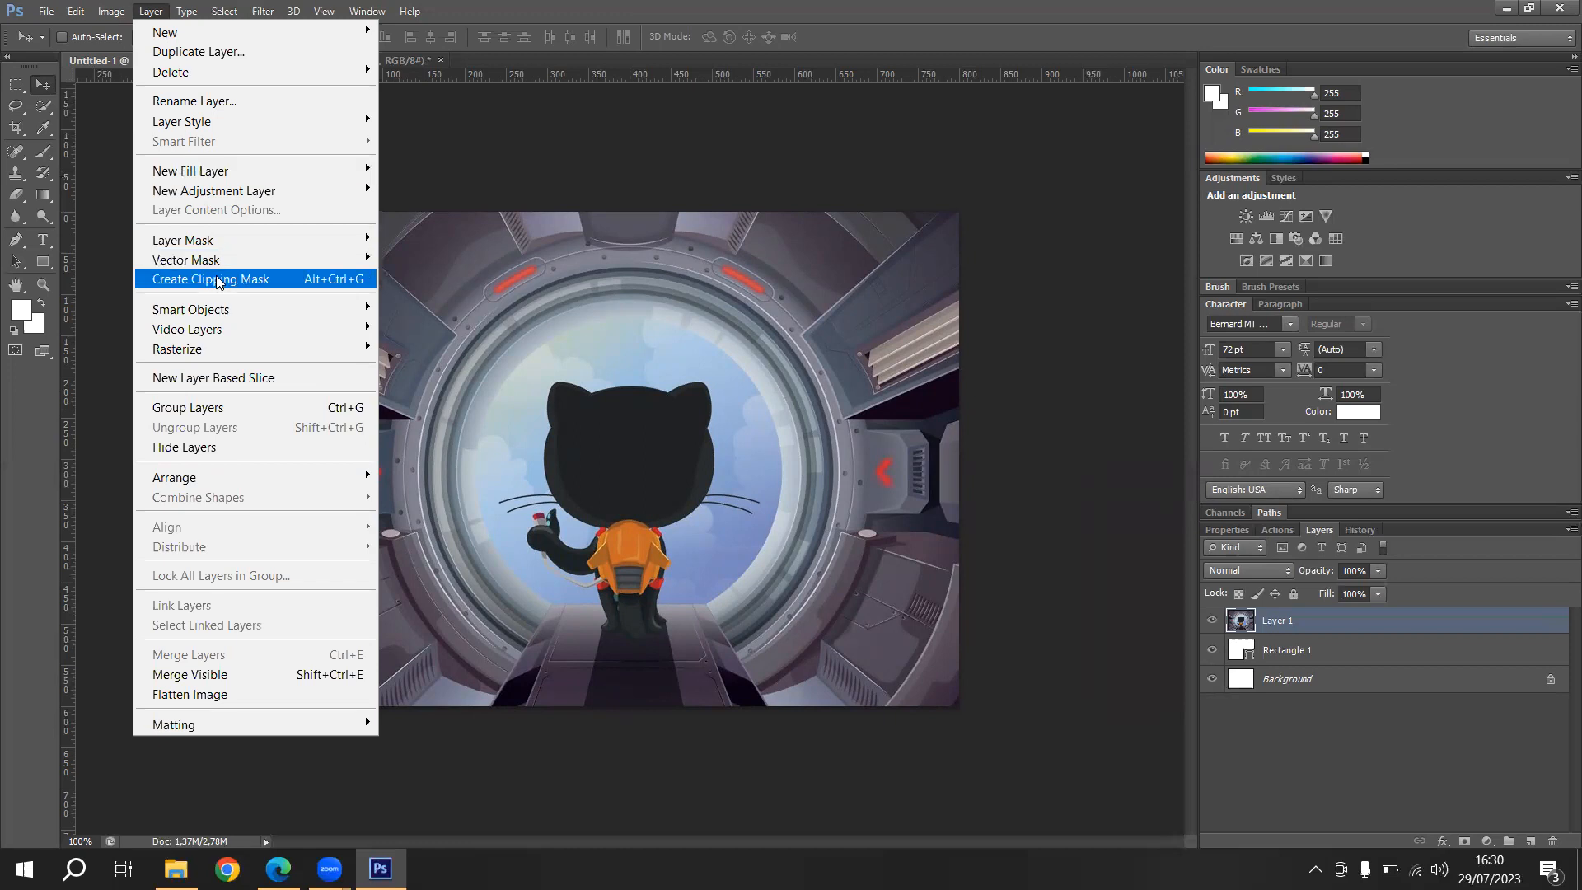
left_click(219, 280)
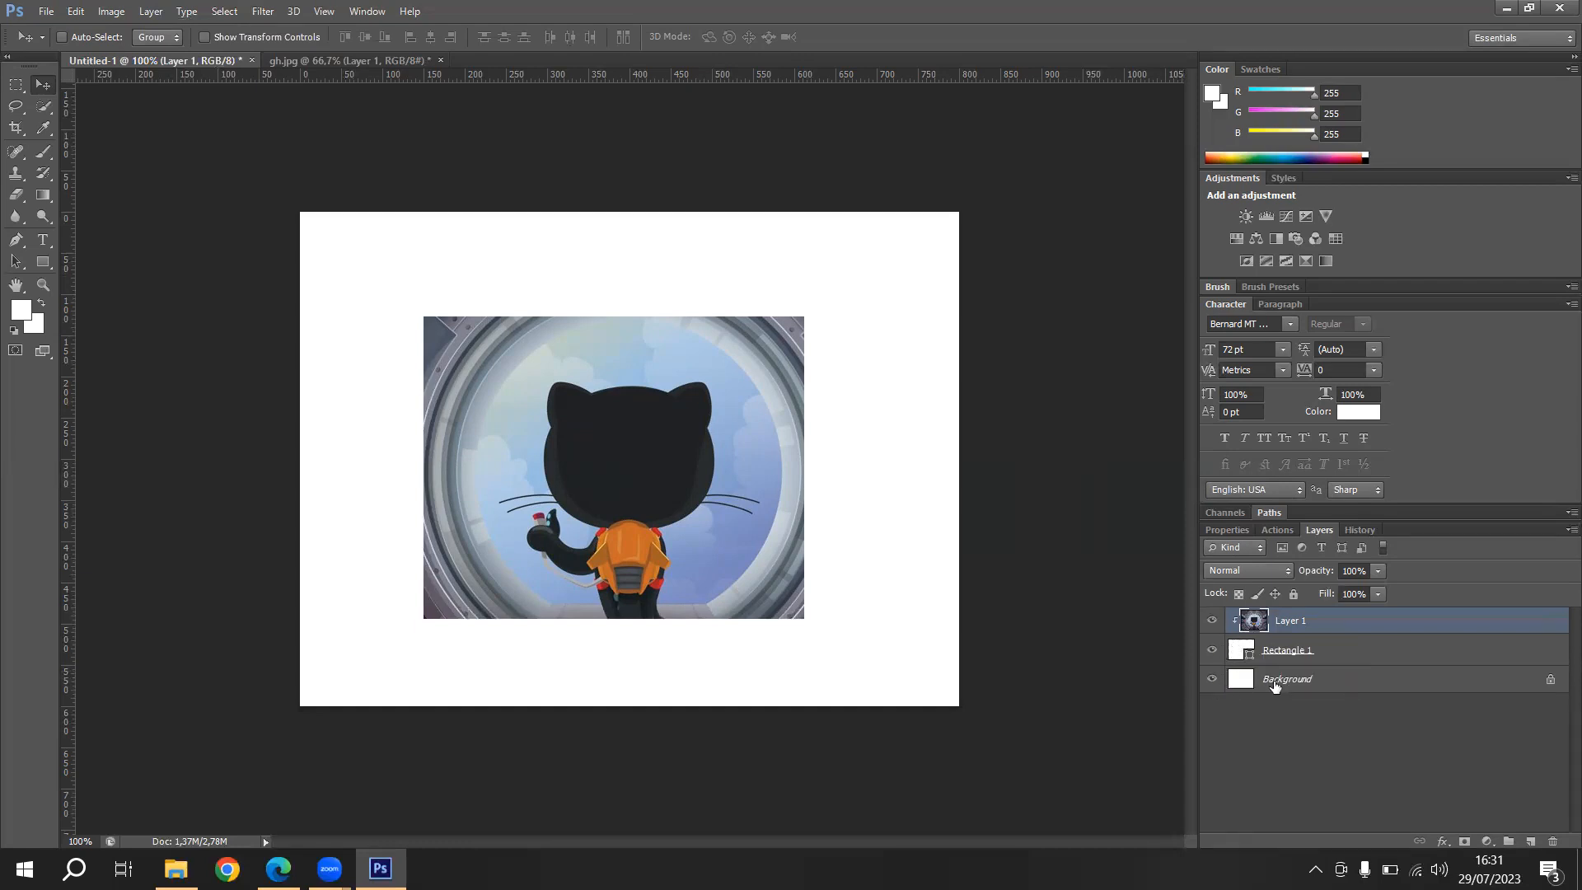
- Hide the Background layer, and toggle the picture's clipping mask off and on before leaving it released
left_click(1211, 678)
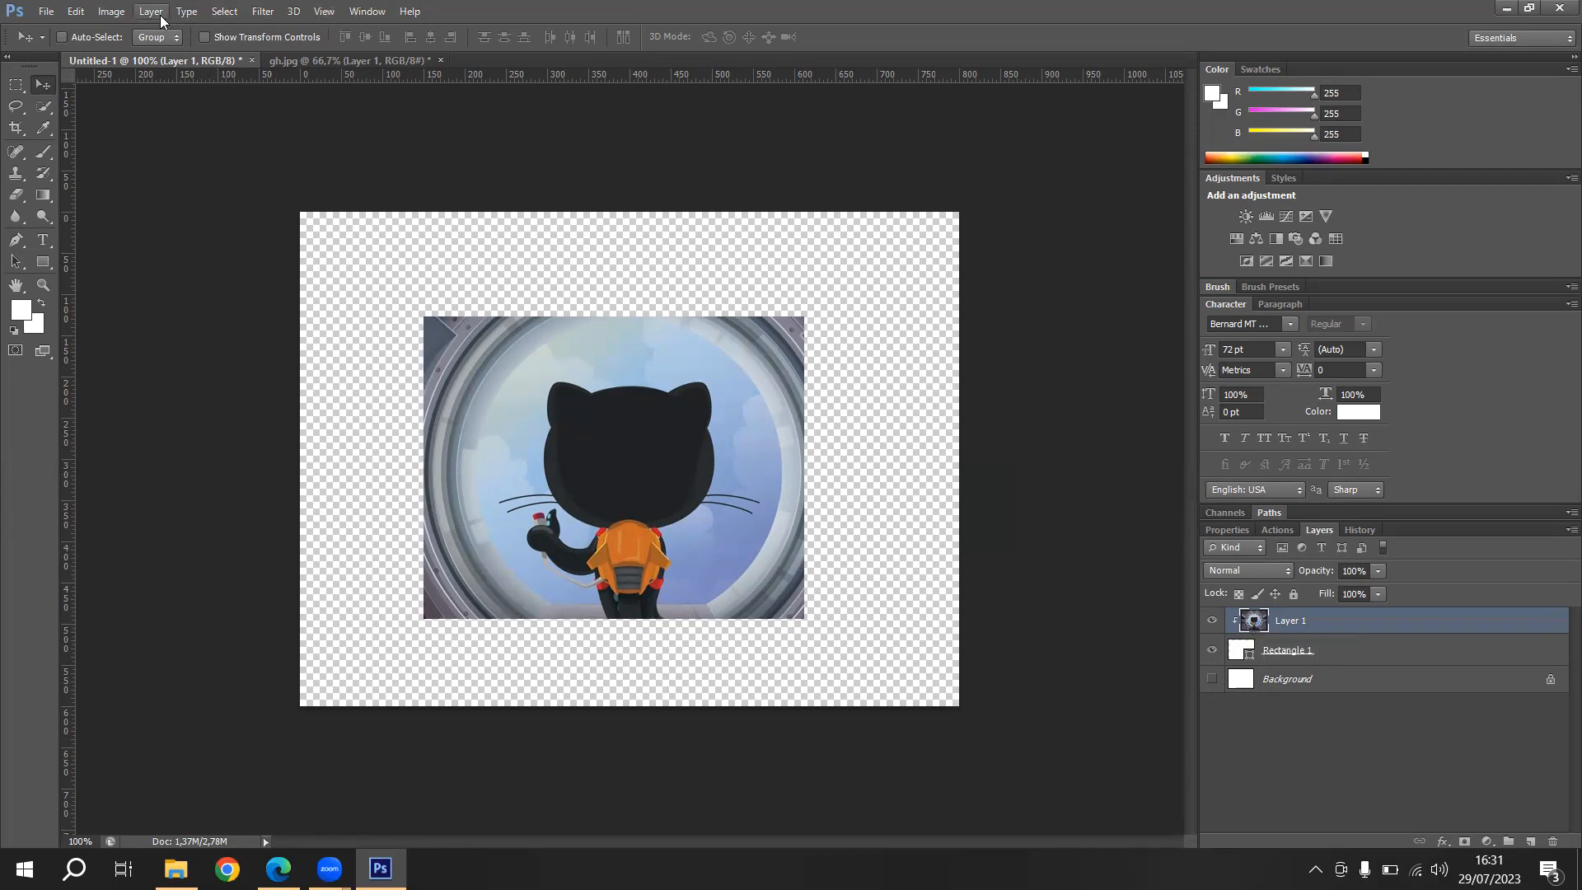
left_click(1233, 628, "alt")
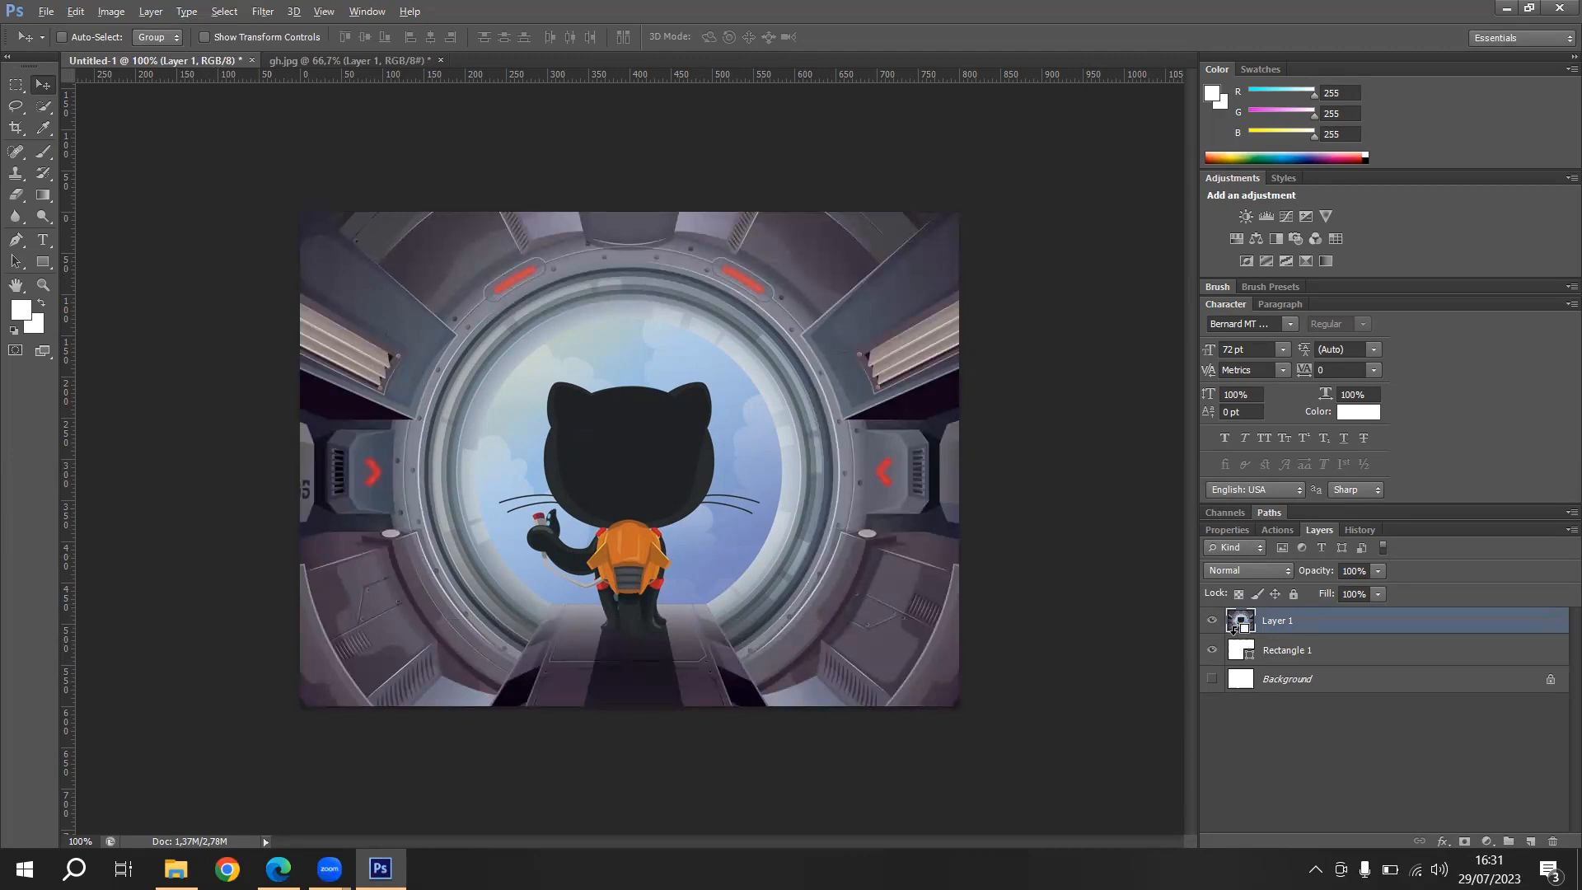
left_click(1233, 629, "alt")
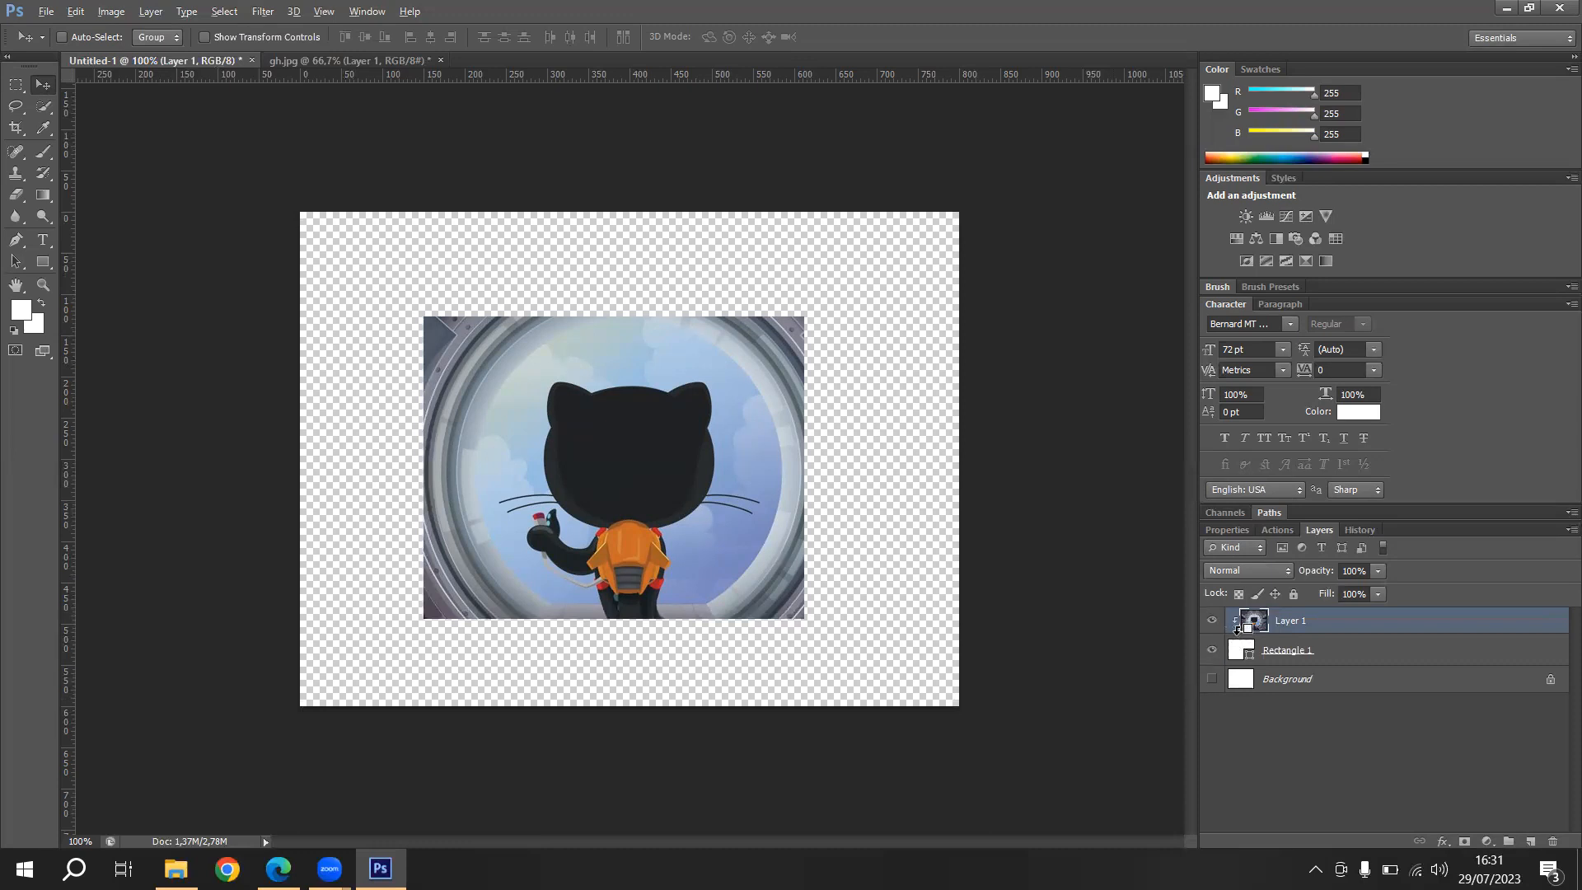
left_click(1236, 628, "alt")
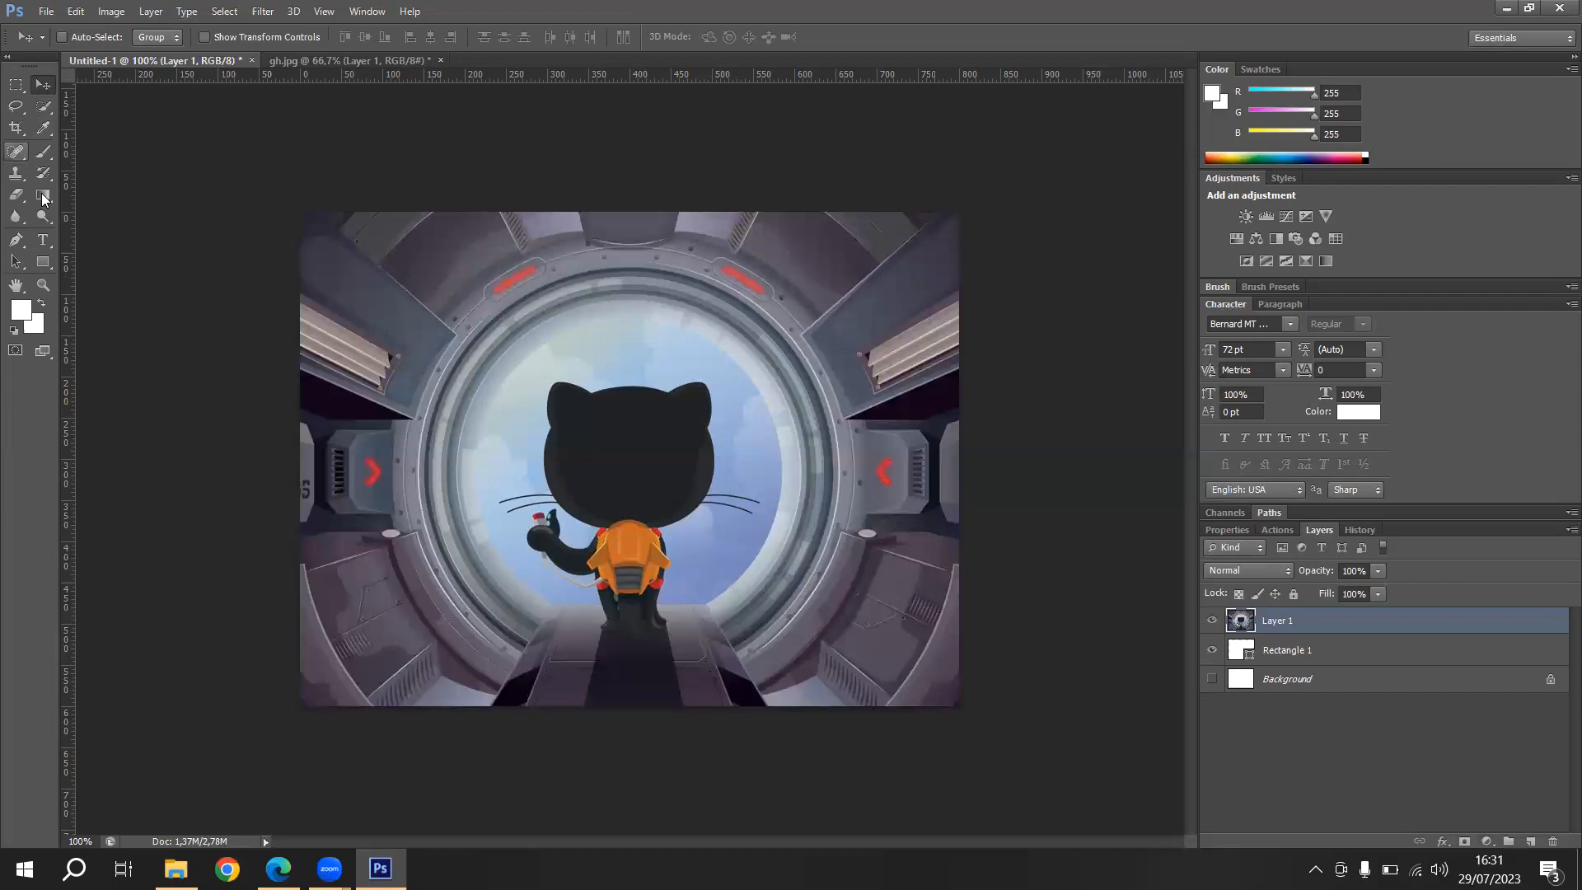
- Draw a white circle about 388 px in diameter with the Ellipse tool and centre it over the round window
left_click(46, 260)
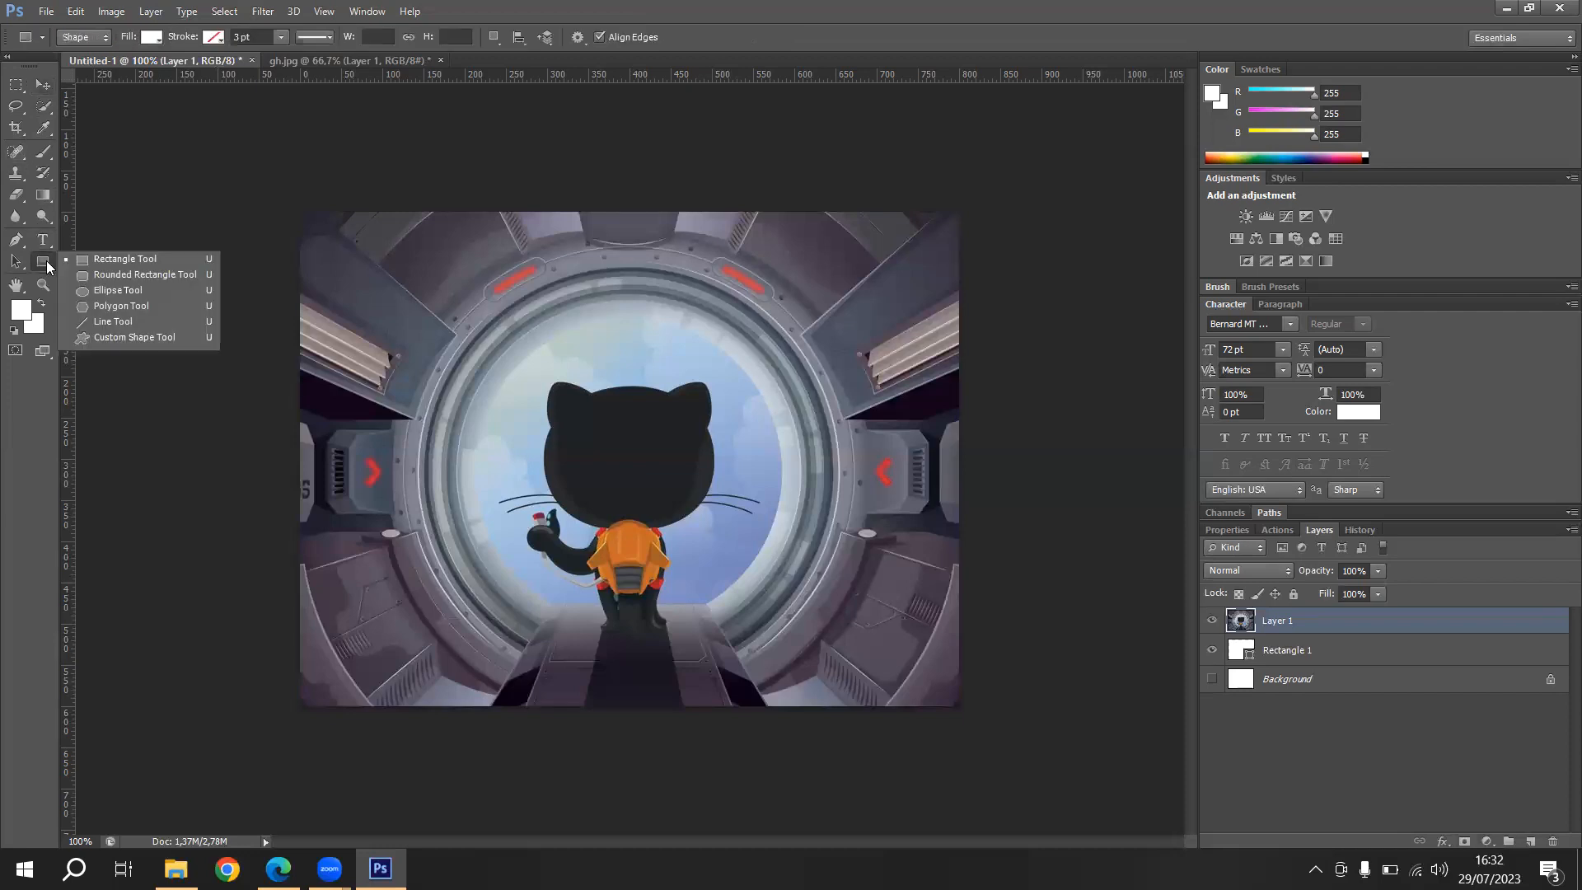
left_click(147, 291)
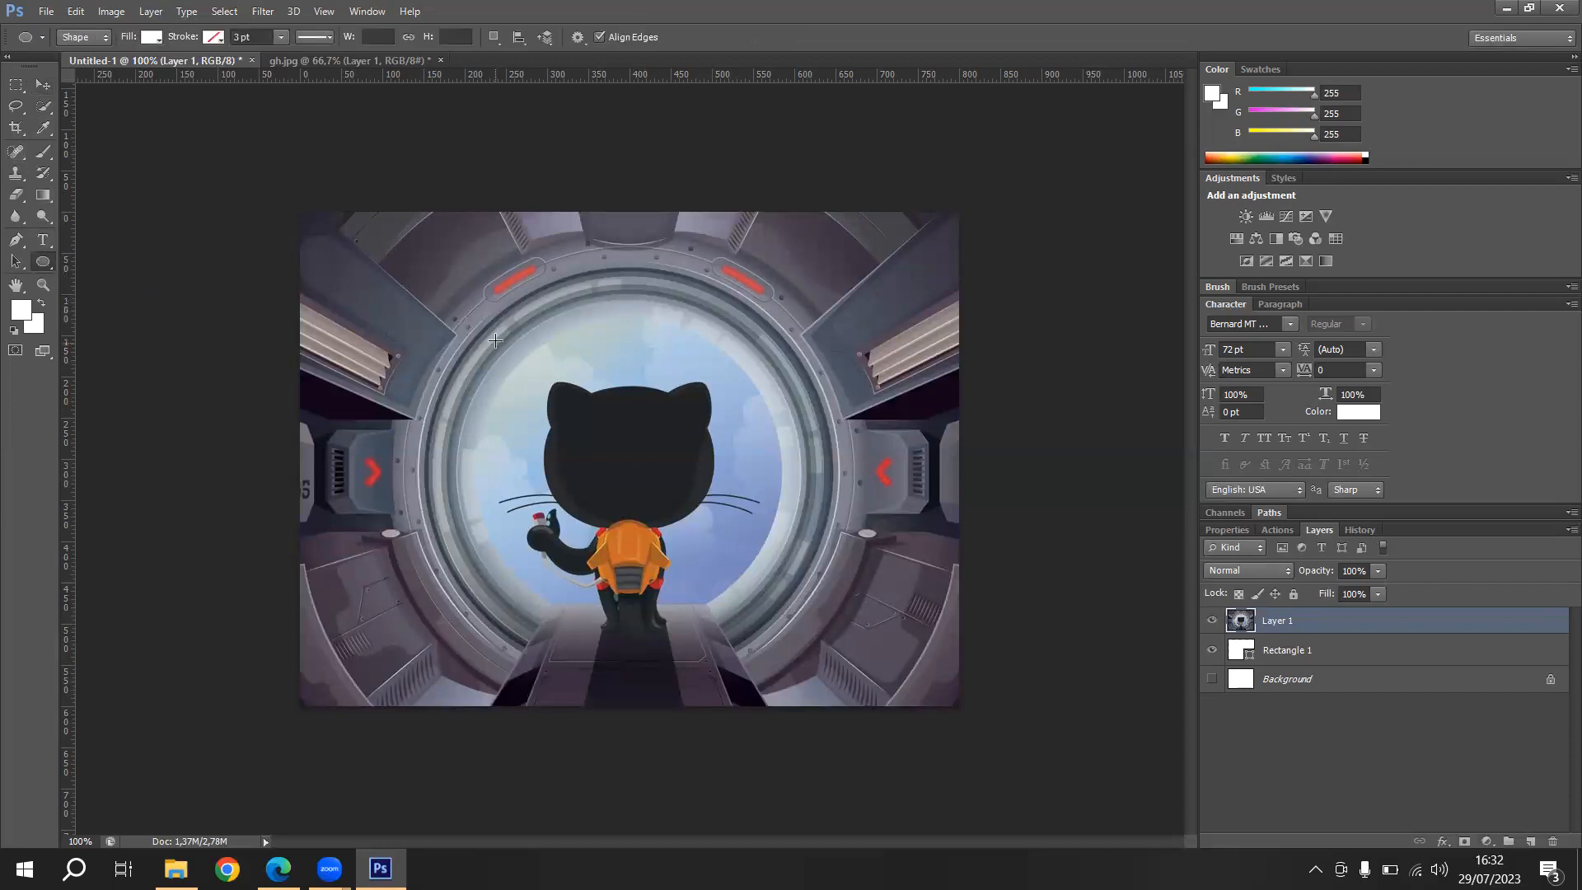
left_click_drag(503, 338, 842, 659)
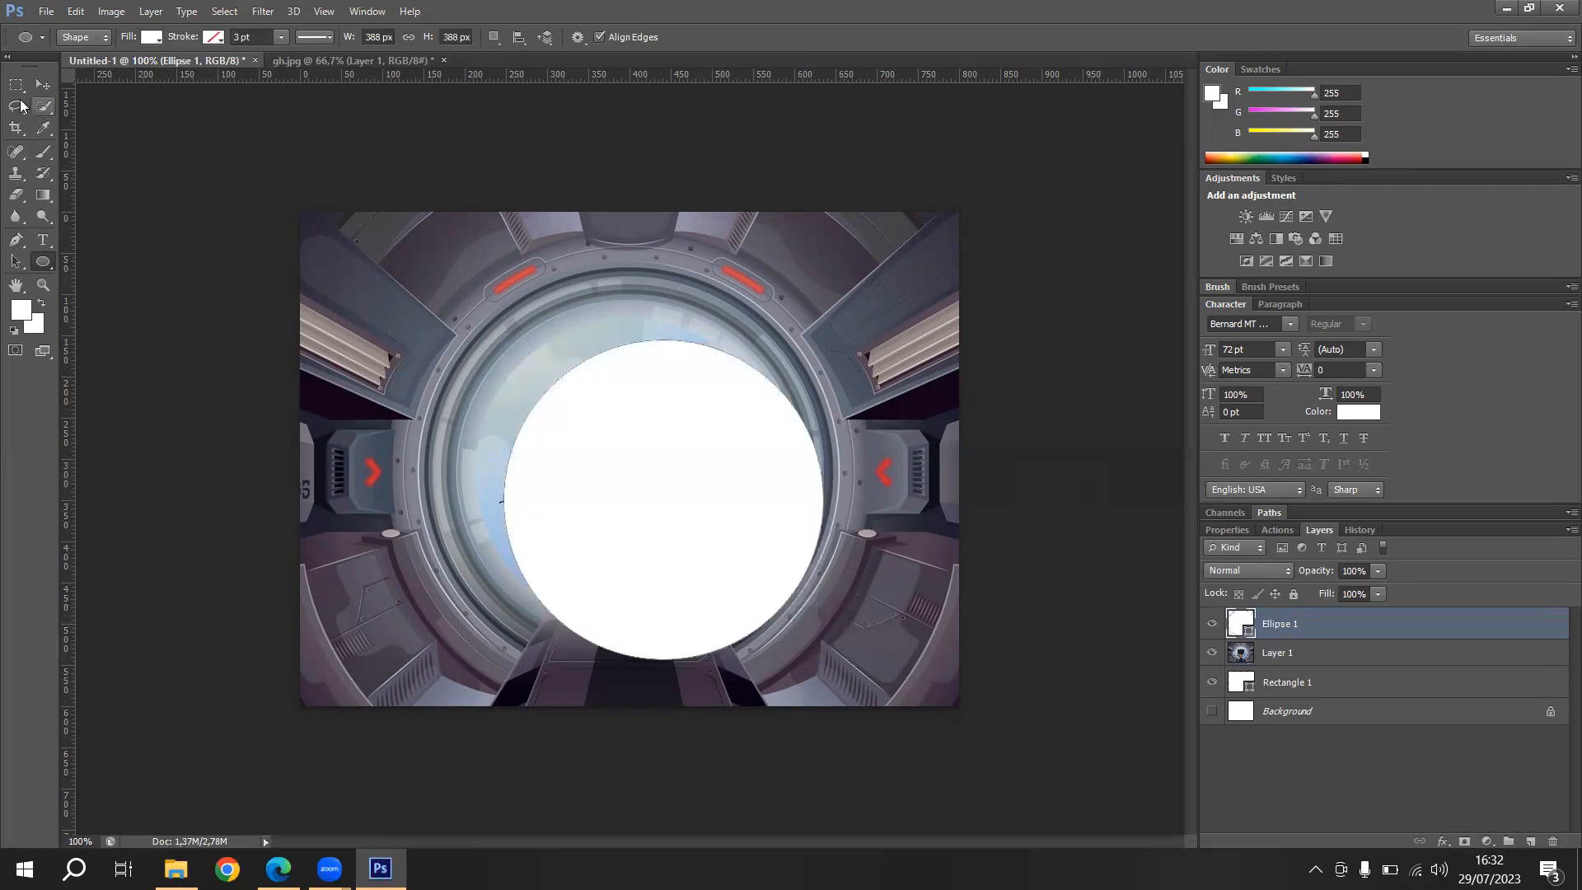
left_click(43, 88)
left_click_drag(614, 499, 576, 463)
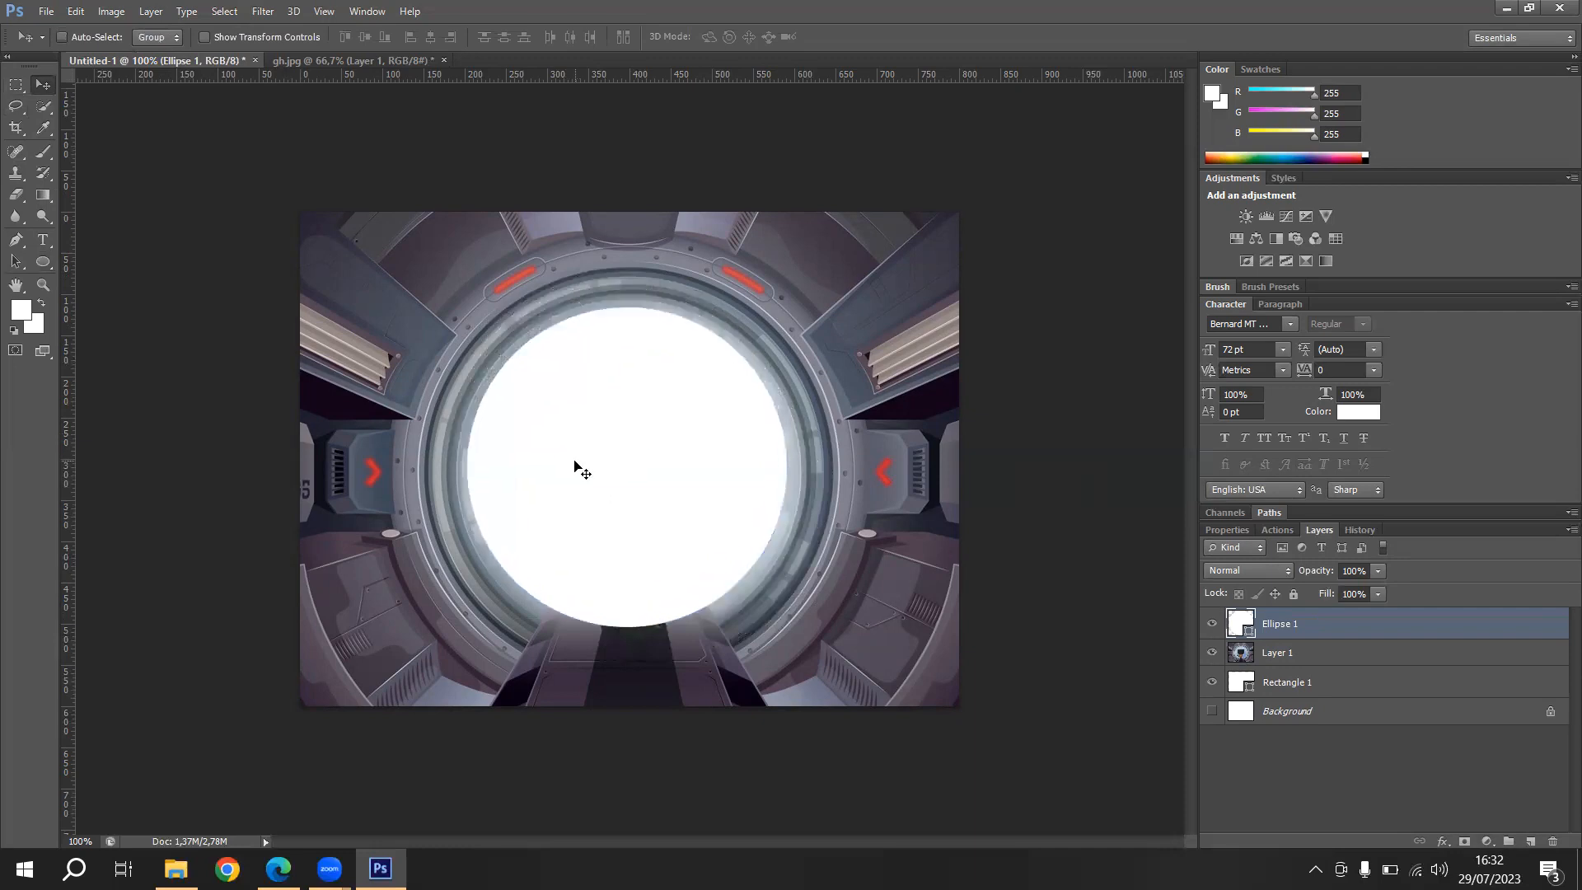
- Clip the picture to the circle layer placed directly beneath it, and hide the rectangle layer
left_click_drag(1319, 629, 1322, 666)
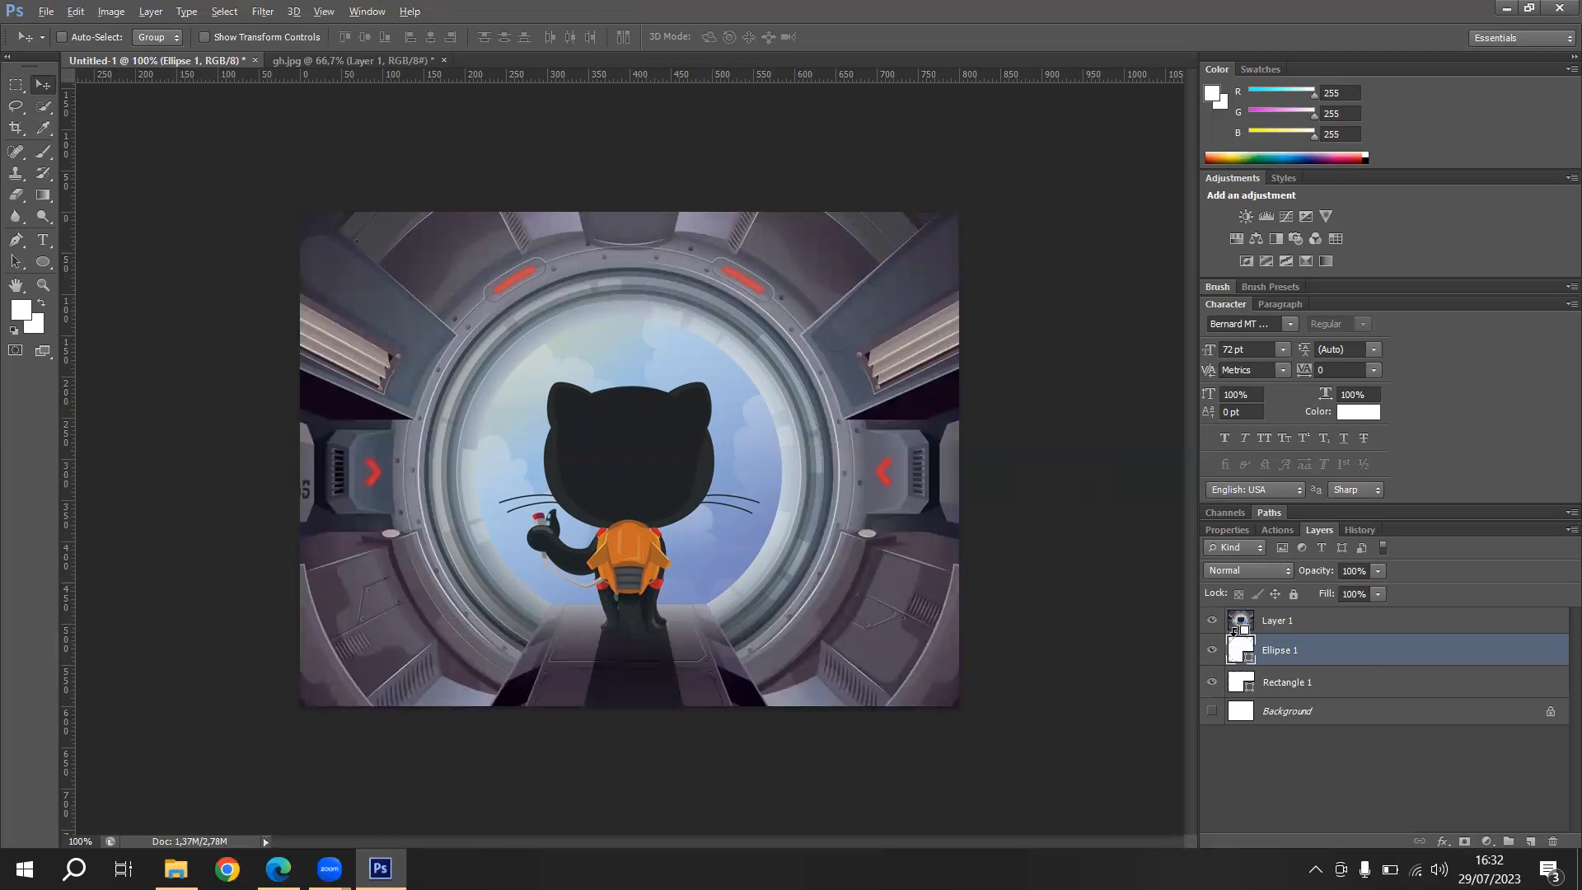
left_click(1233, 632, "alt")
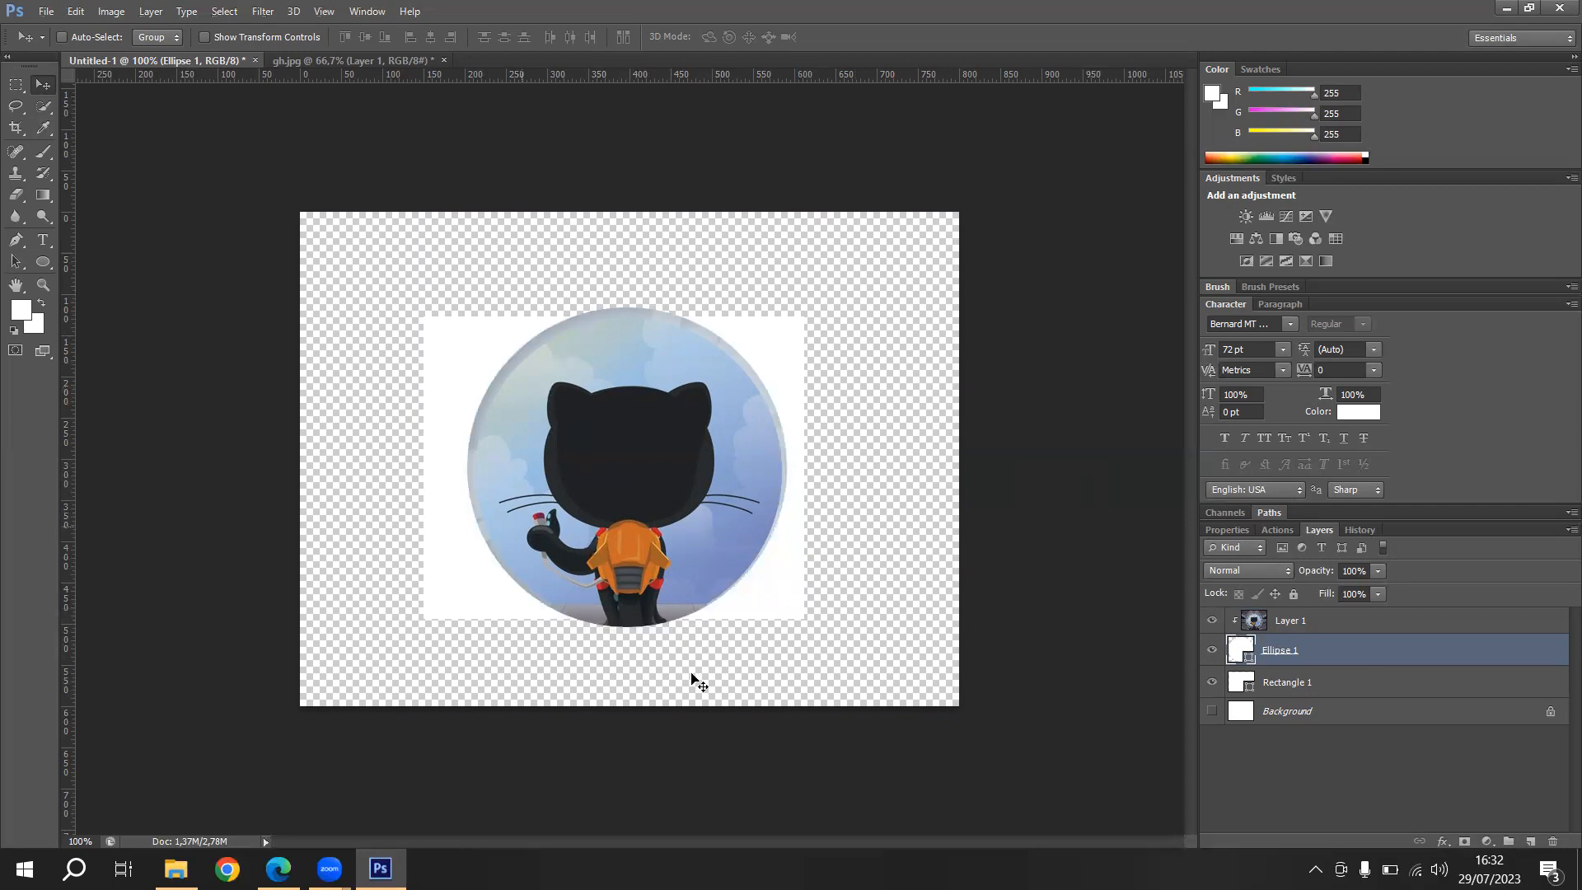
left_click(1212, 683)
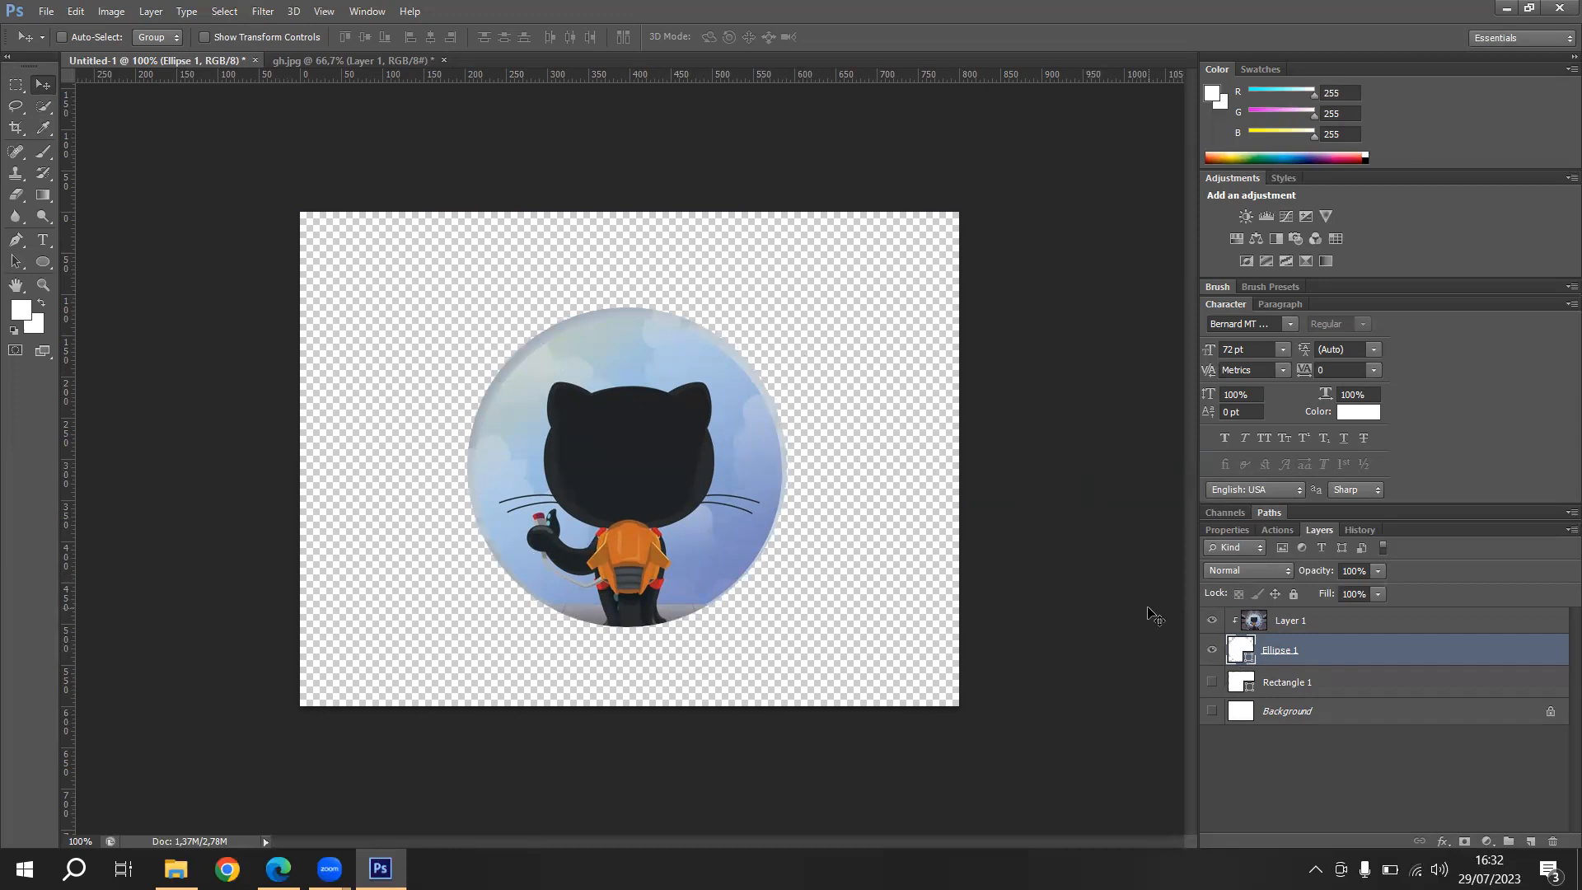
- Release the picture from its clipping mask and hide the circle layer
left_click(1212, 651)
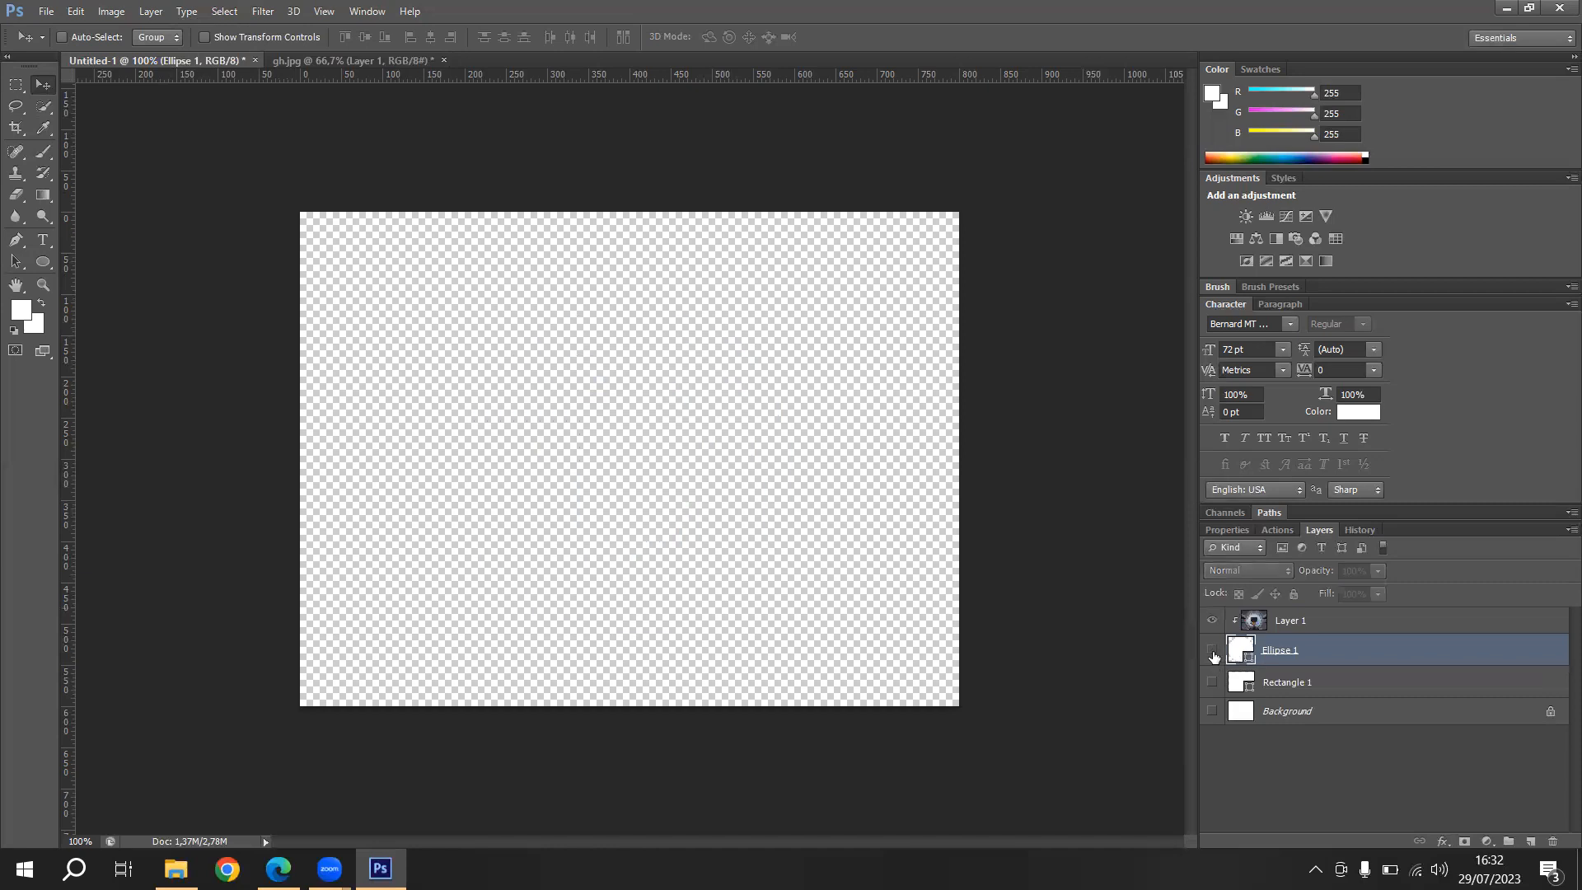
left_click(1212, 651)
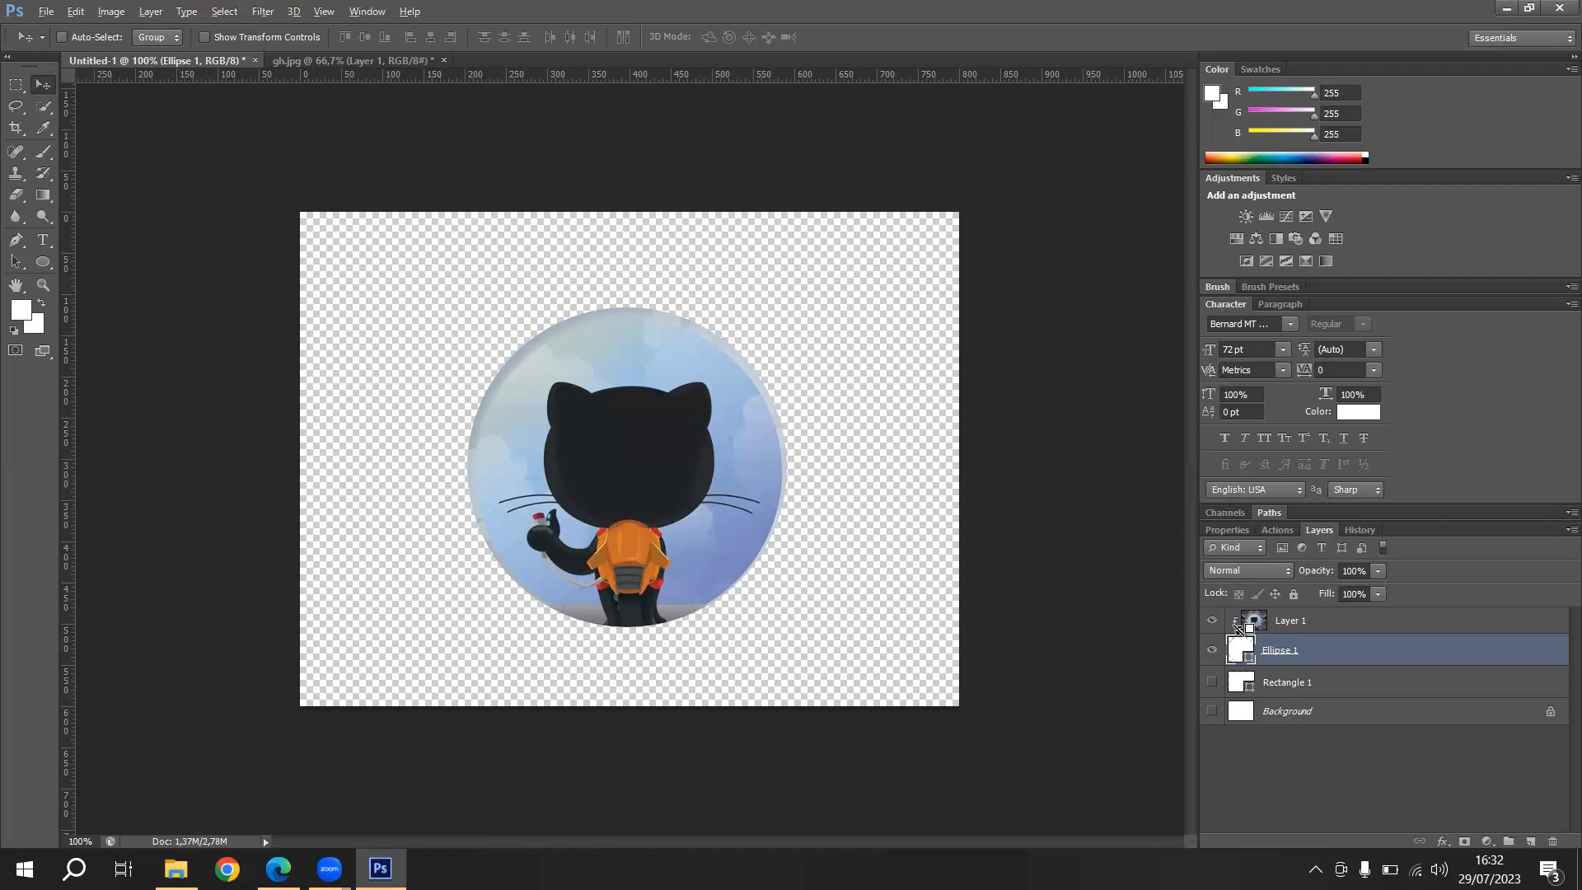
left_click(1238, 628, "alt")
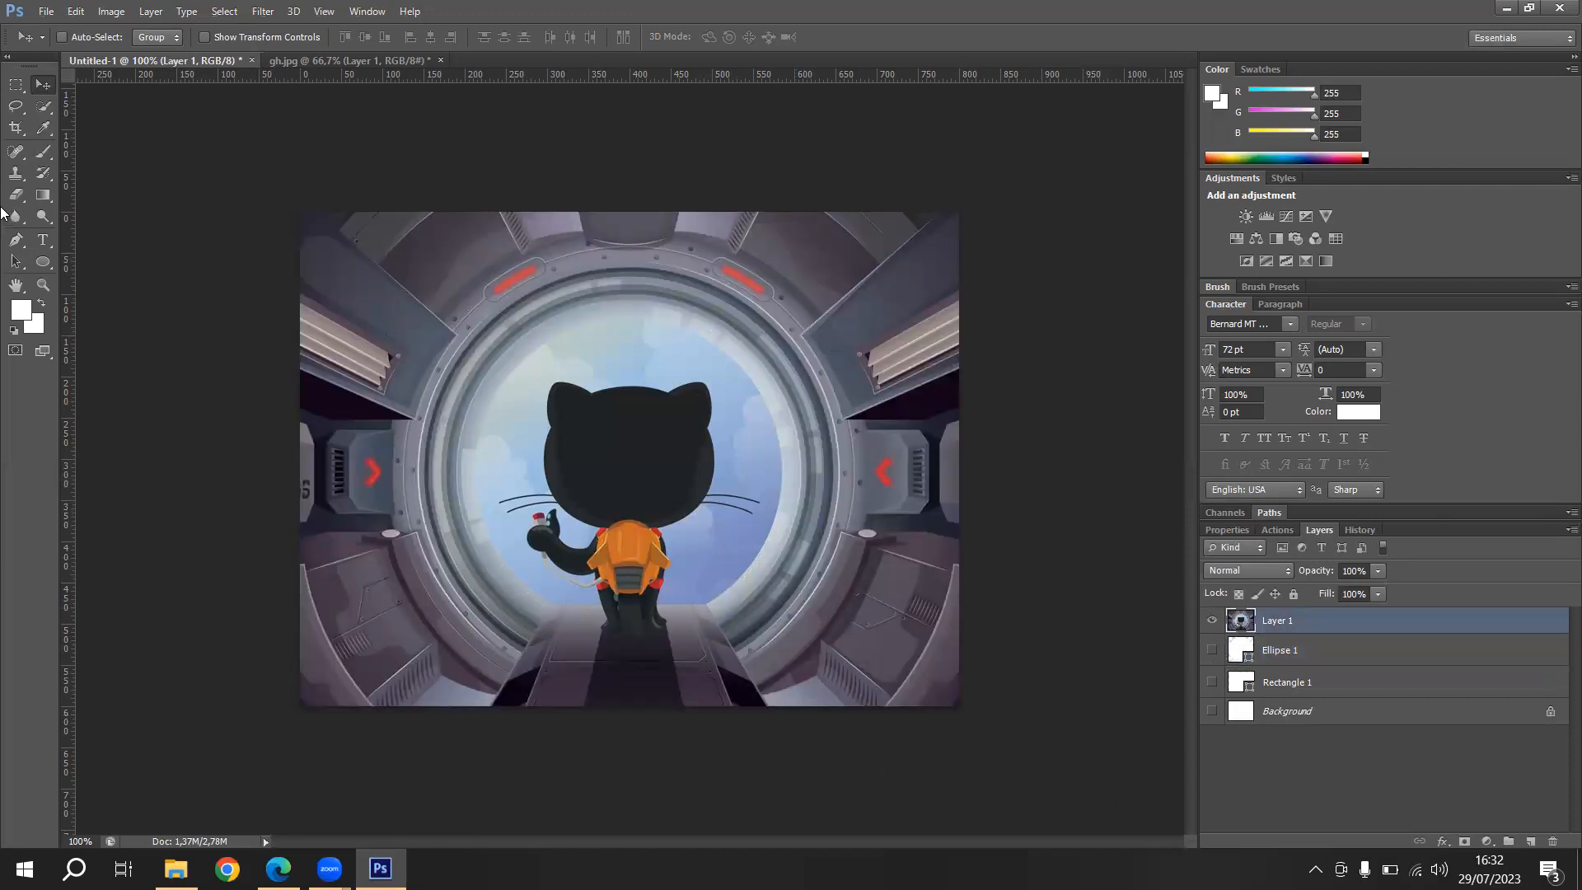
- Add the white 72 pt text "GITHUB" over the cat's head
left_click(45, 240)
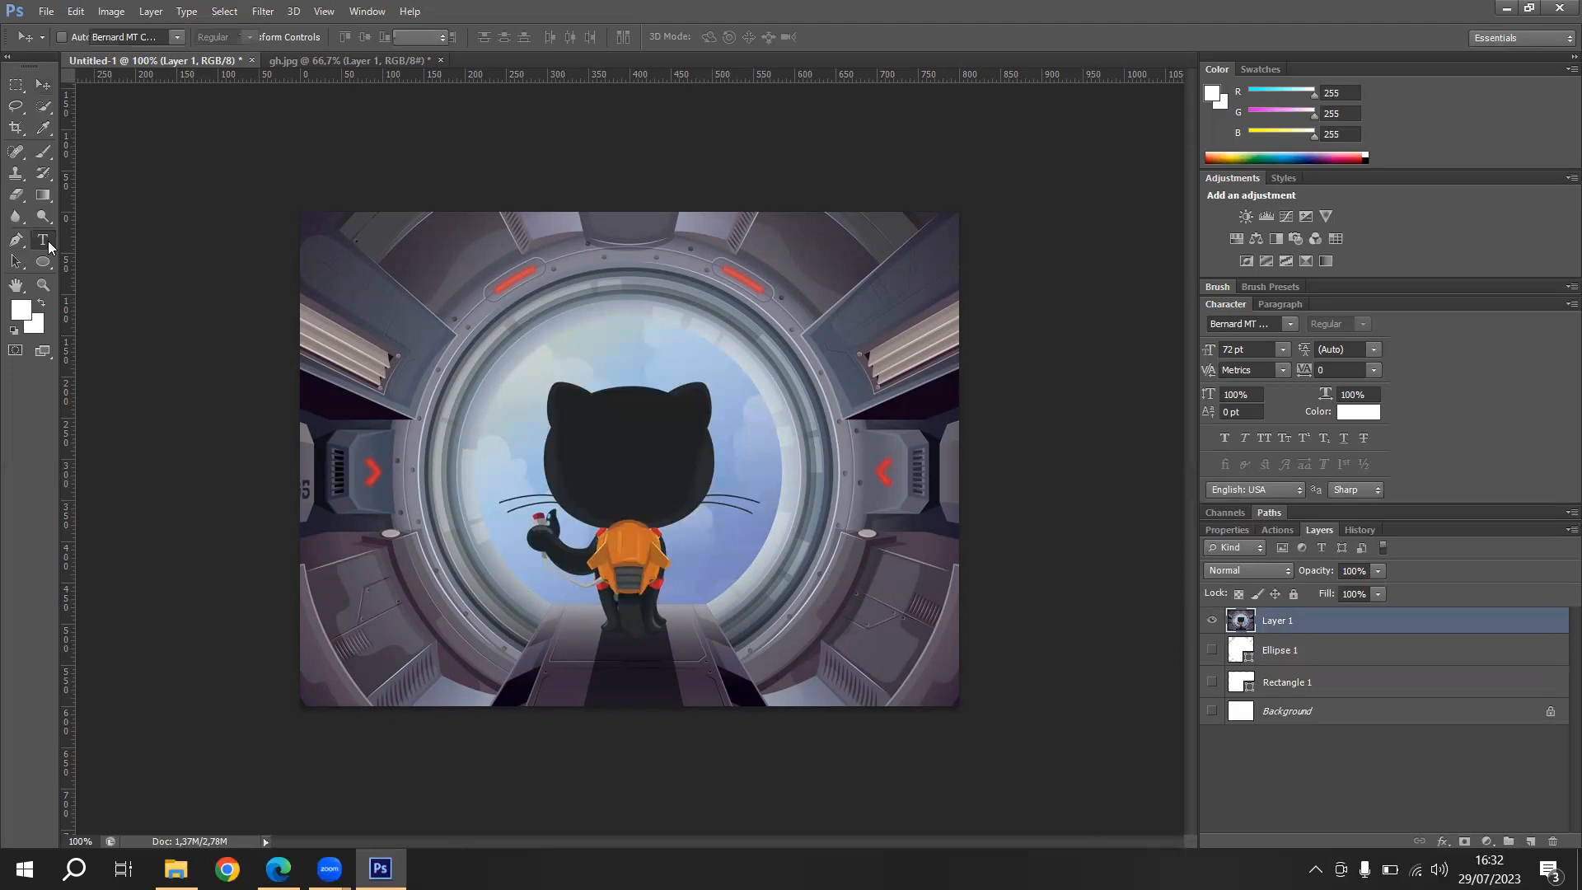
left_click(539, 468)
type("GITHUB")
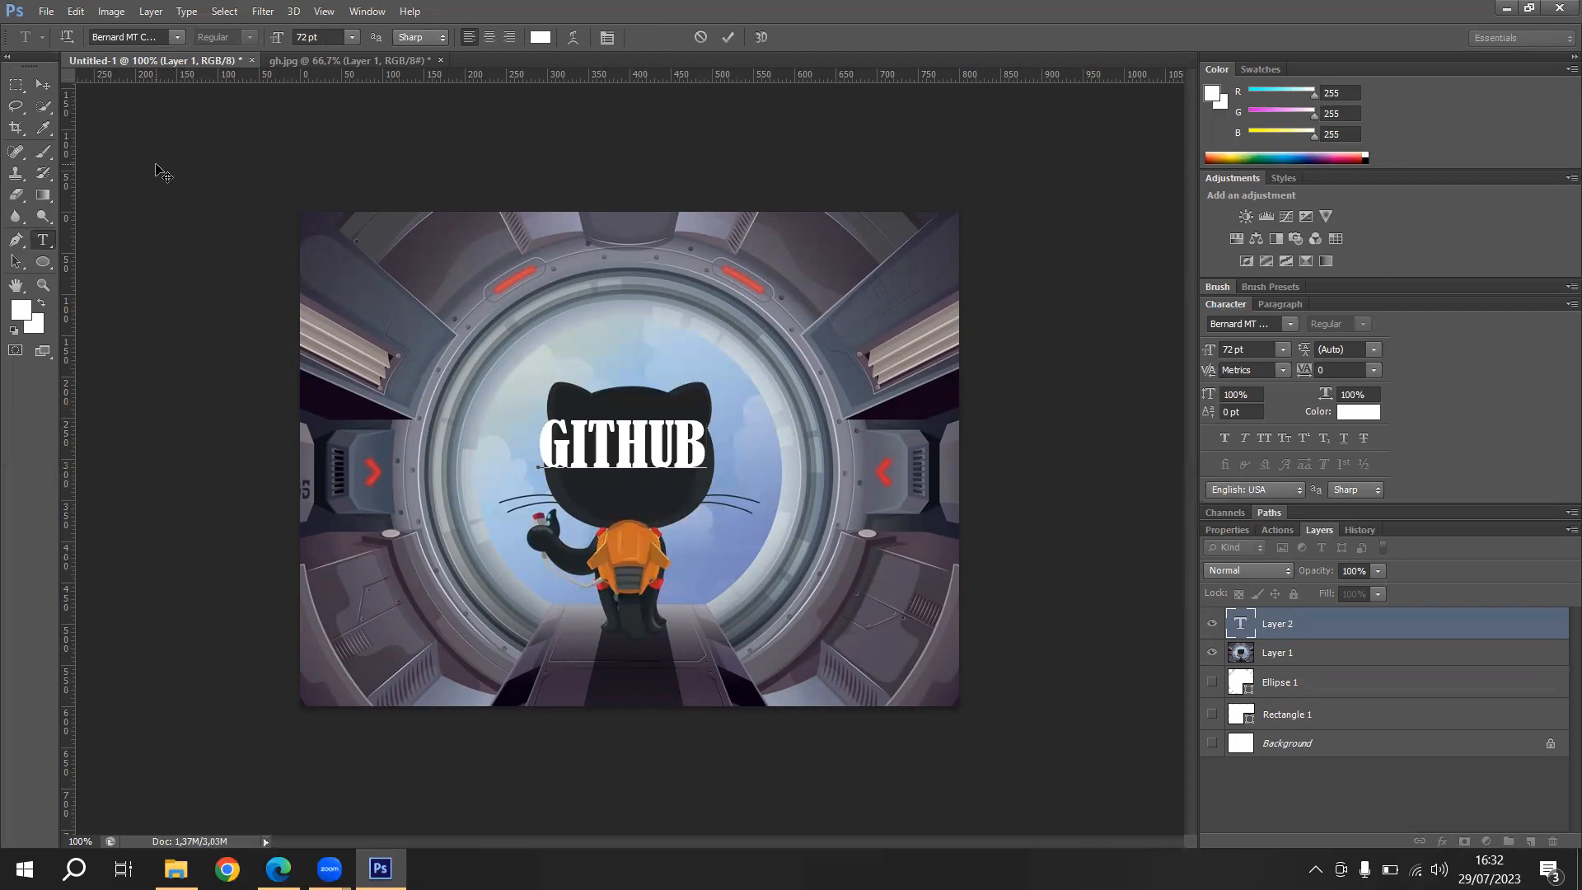
left_click(37, 87)
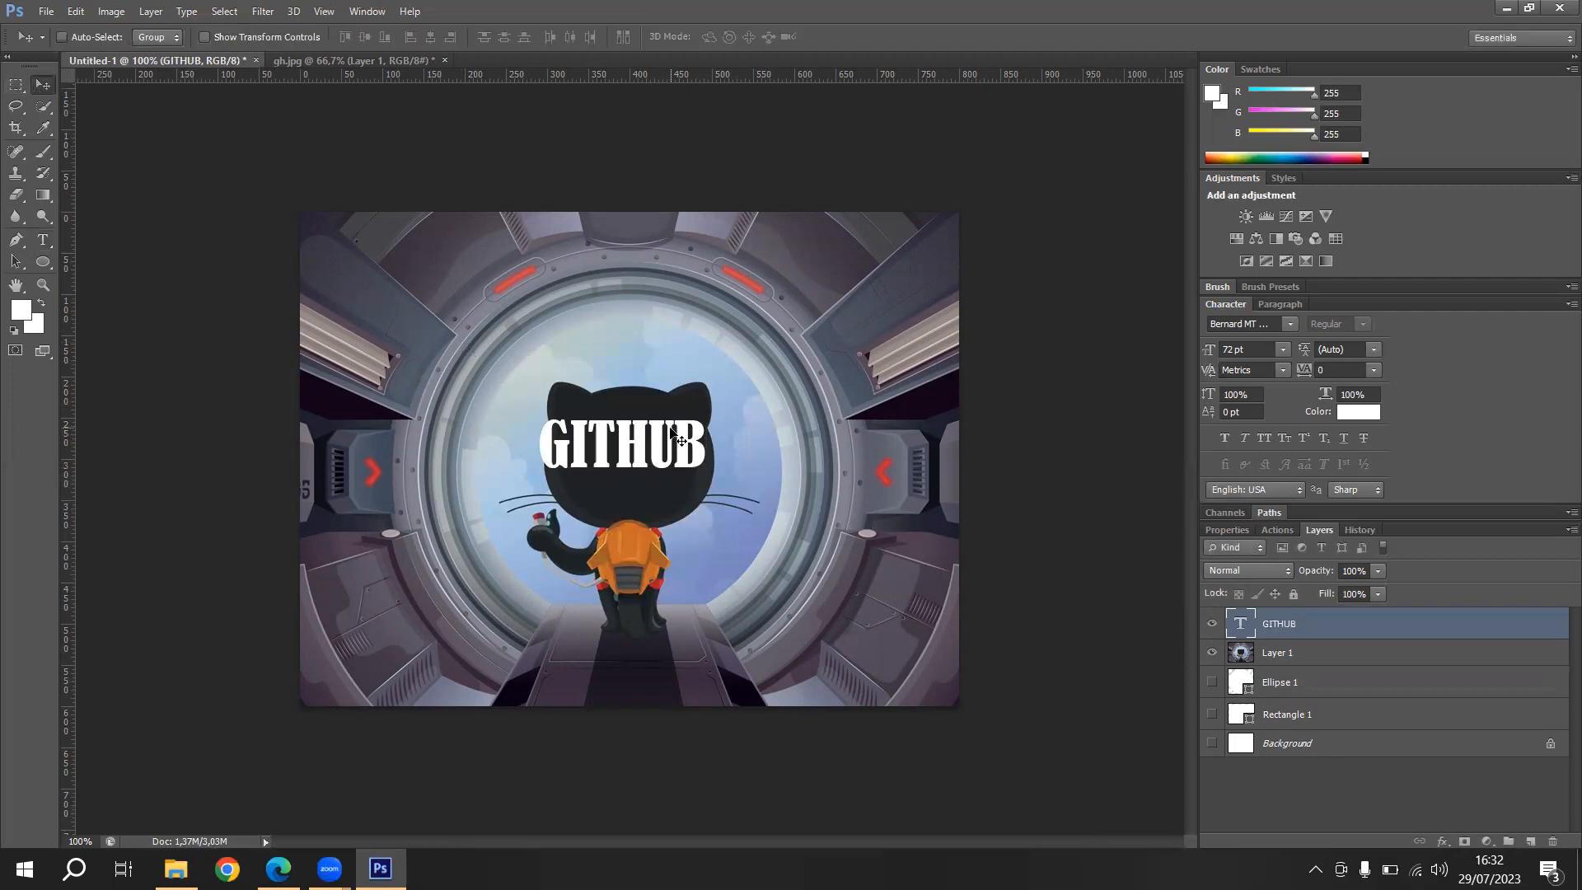
- Scale the "GITHUB" text proportionally to about 356% and centre it across the cat picture
key("ctrl+t")
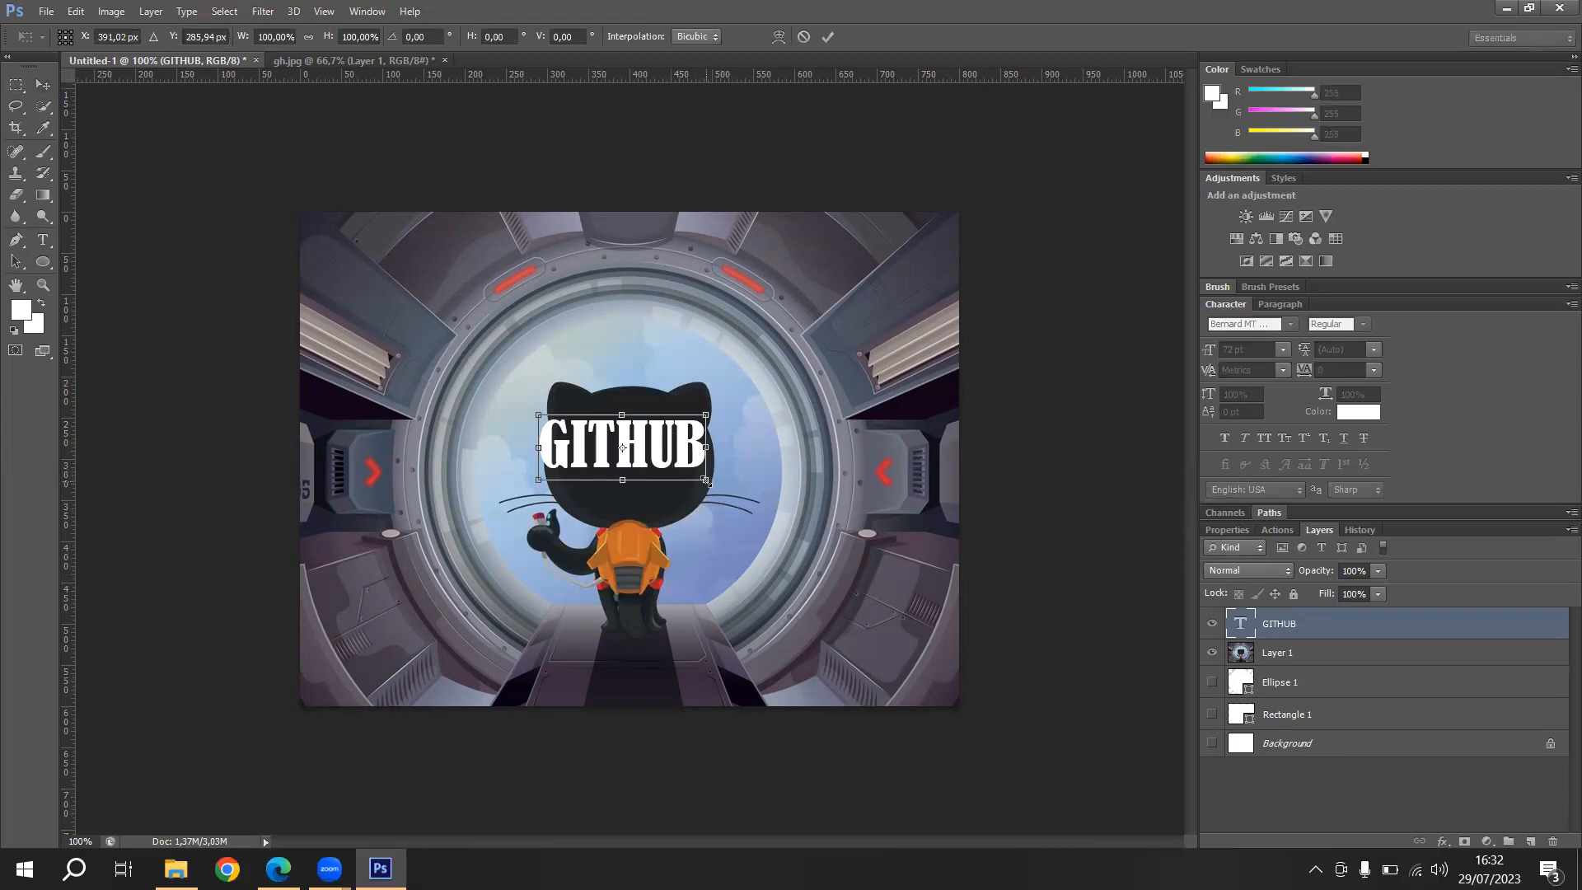
left_click_drag(705, 480, 900, 636)
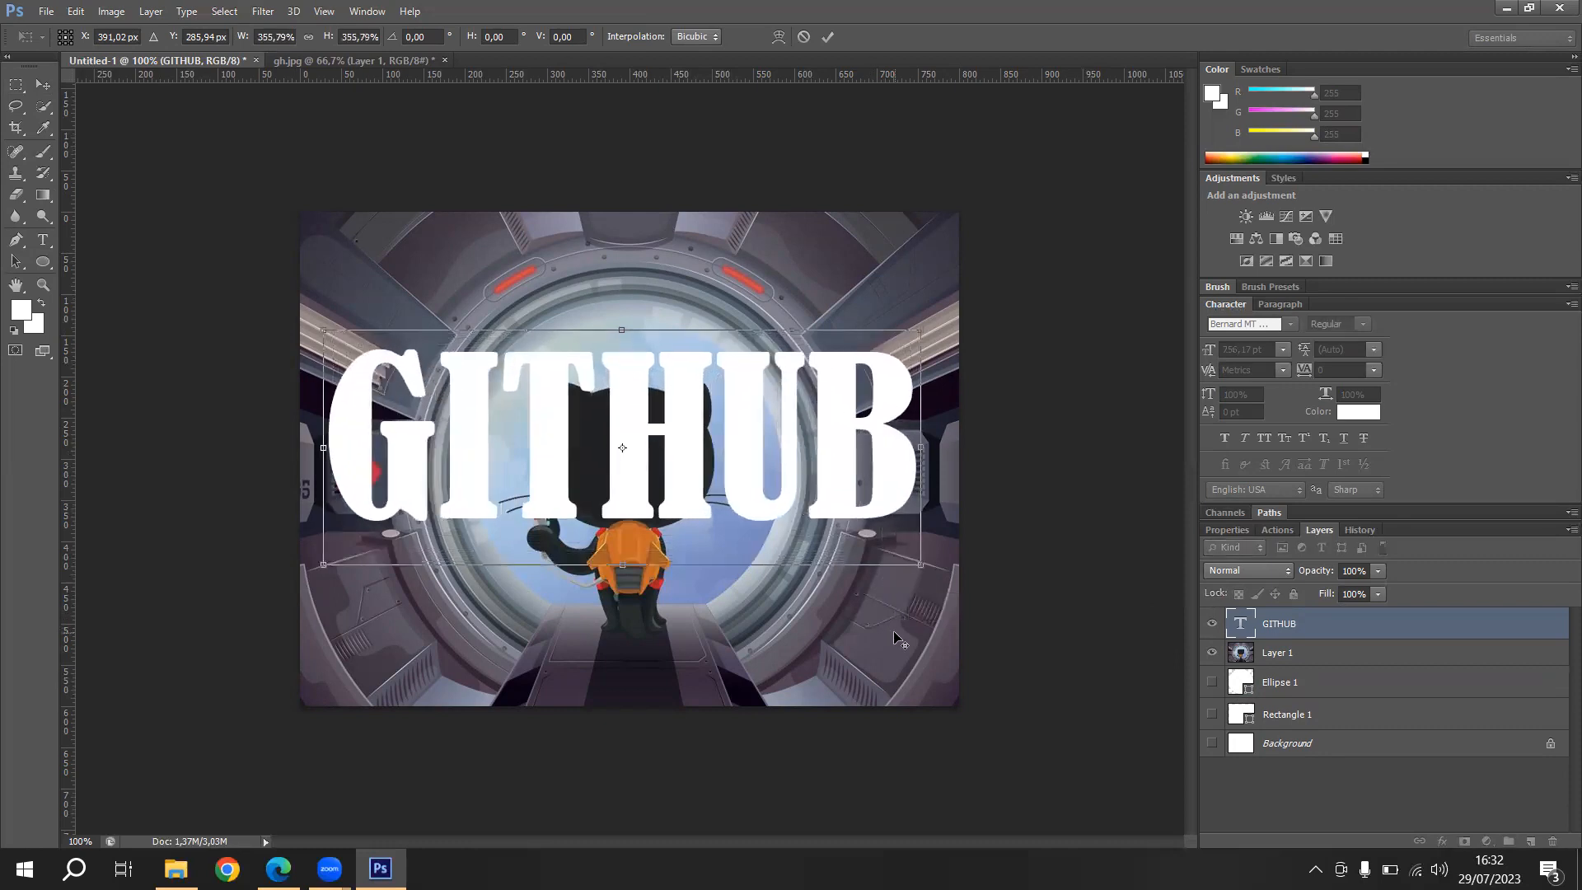
left_click_drag(837, 421, 840, 451)
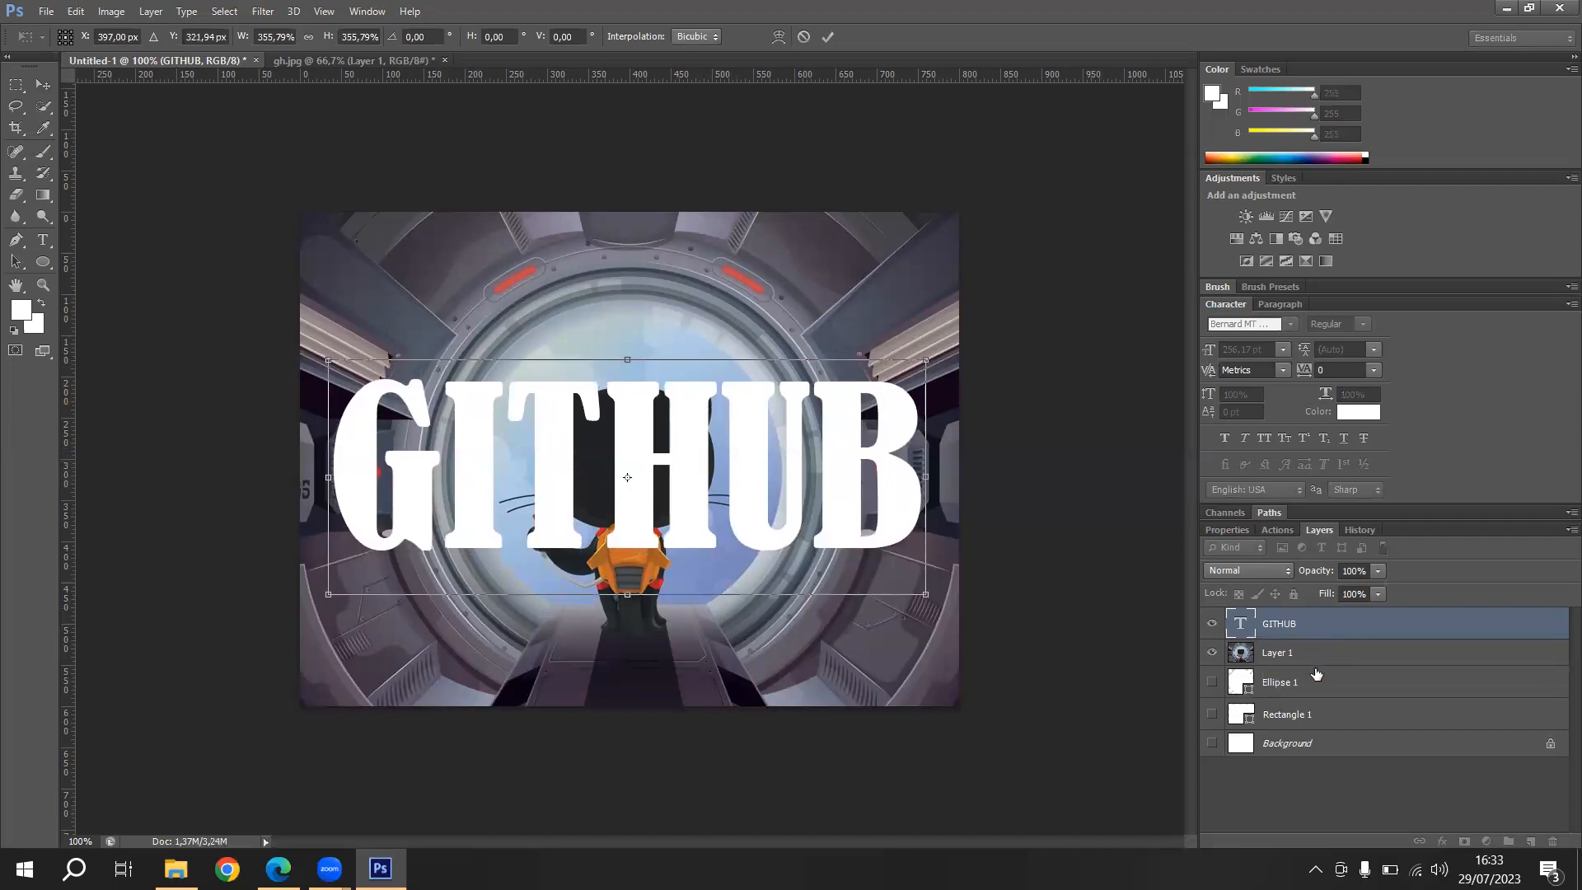
key("Return")
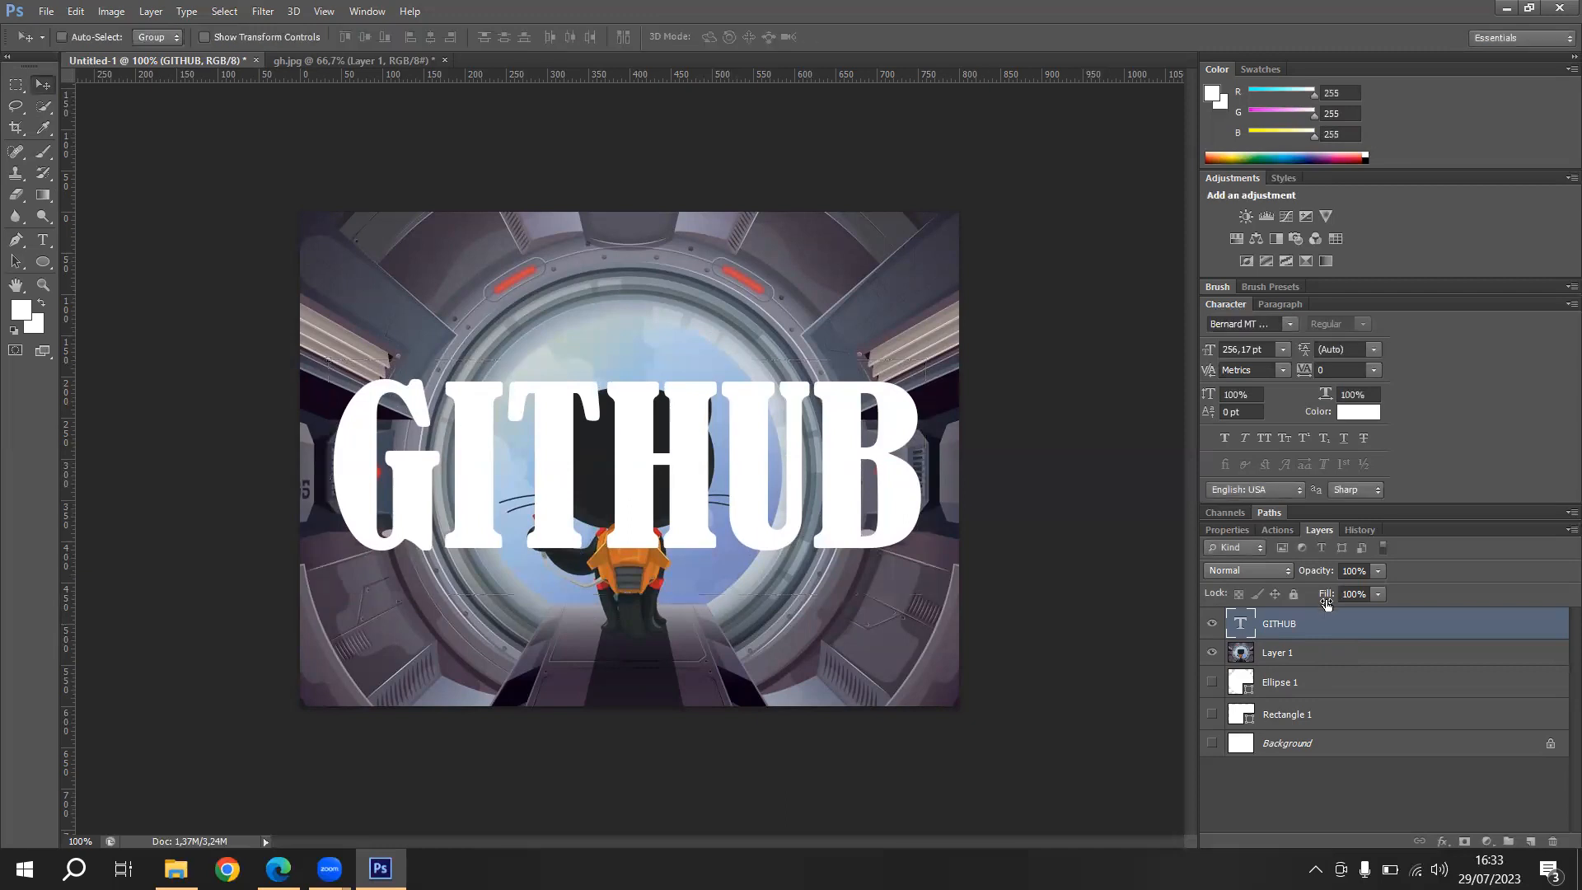
- Place the GITHUB text layer directly beneath the picture layer and clip the picture to it
left_click_drag(1306, 621, 1306, 666)
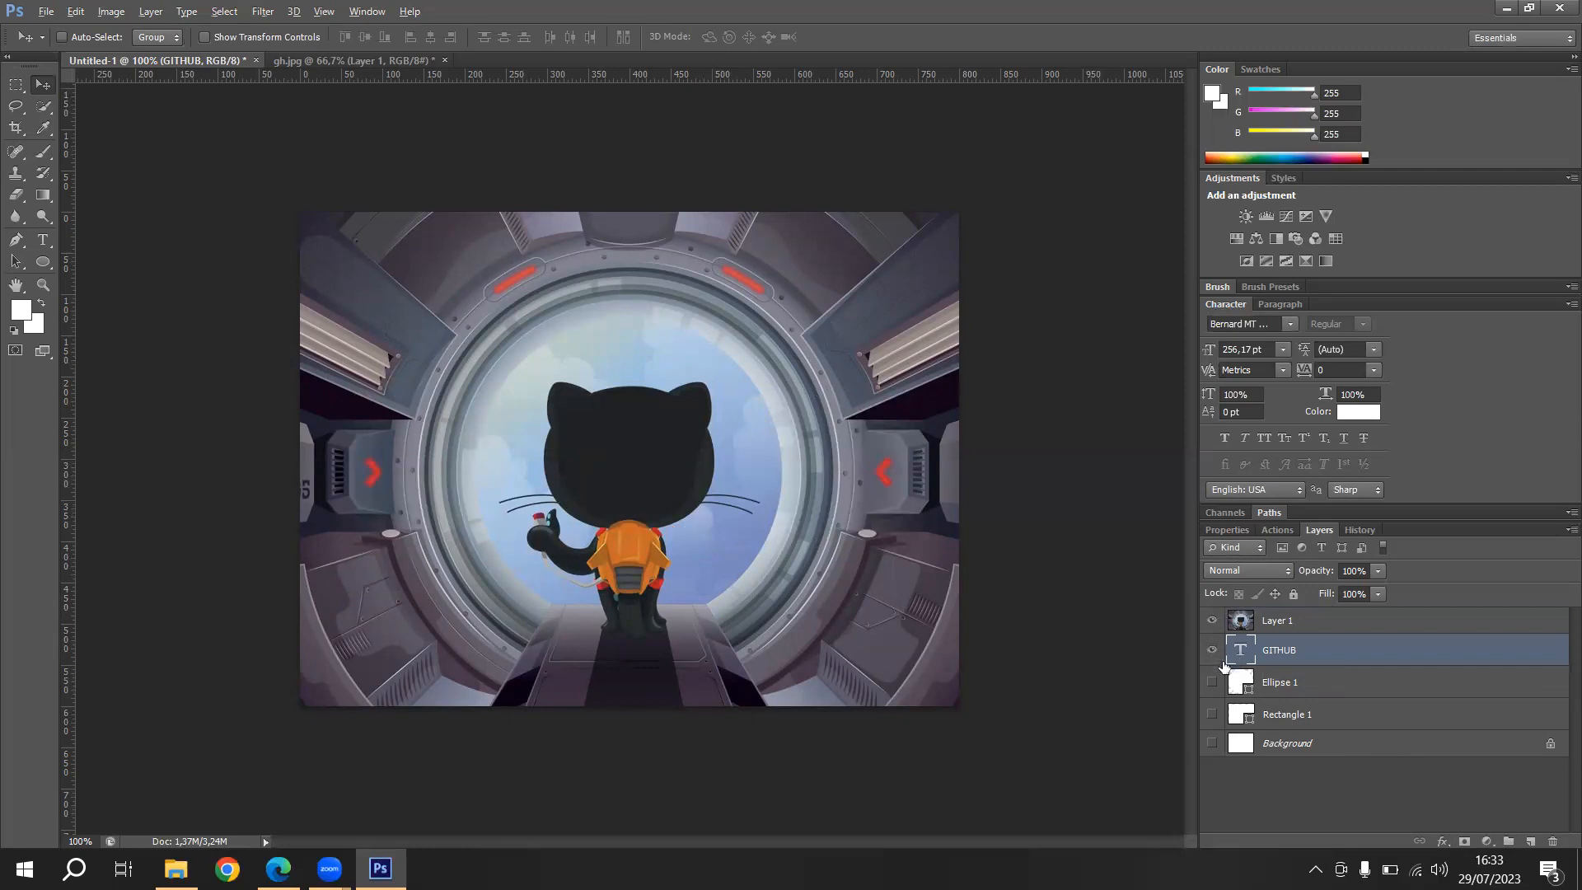
left_click(1233, 628, "alt")
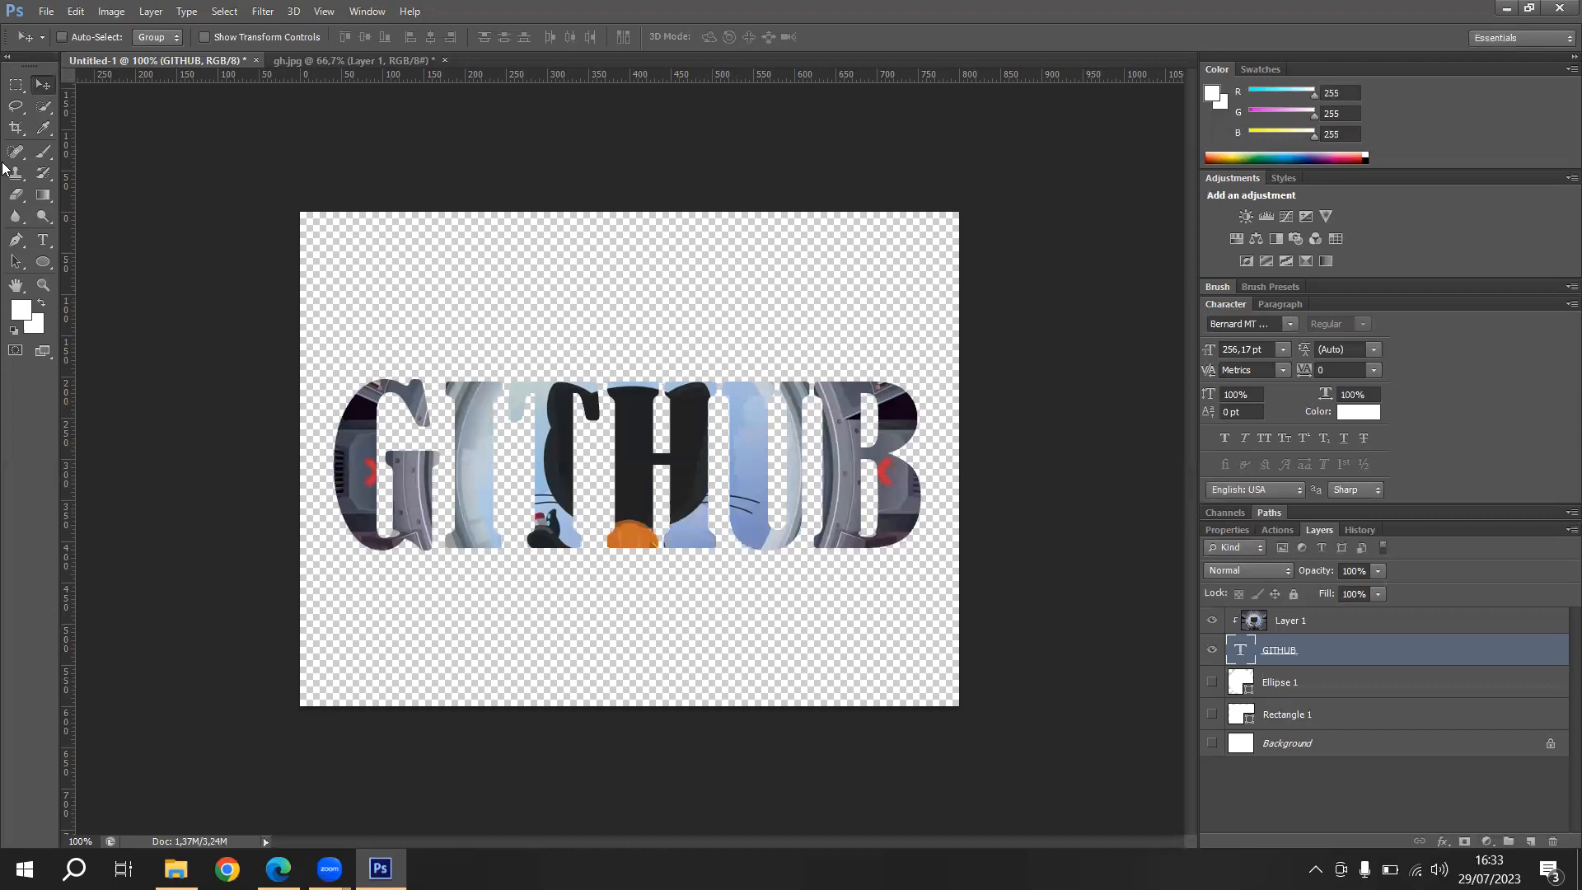
- Replace the clipped text "GITHUB" with a longer word beginning "HIMATIT"
left_click(46, 237)
left_click(458, 465)
key("ctrl+a")
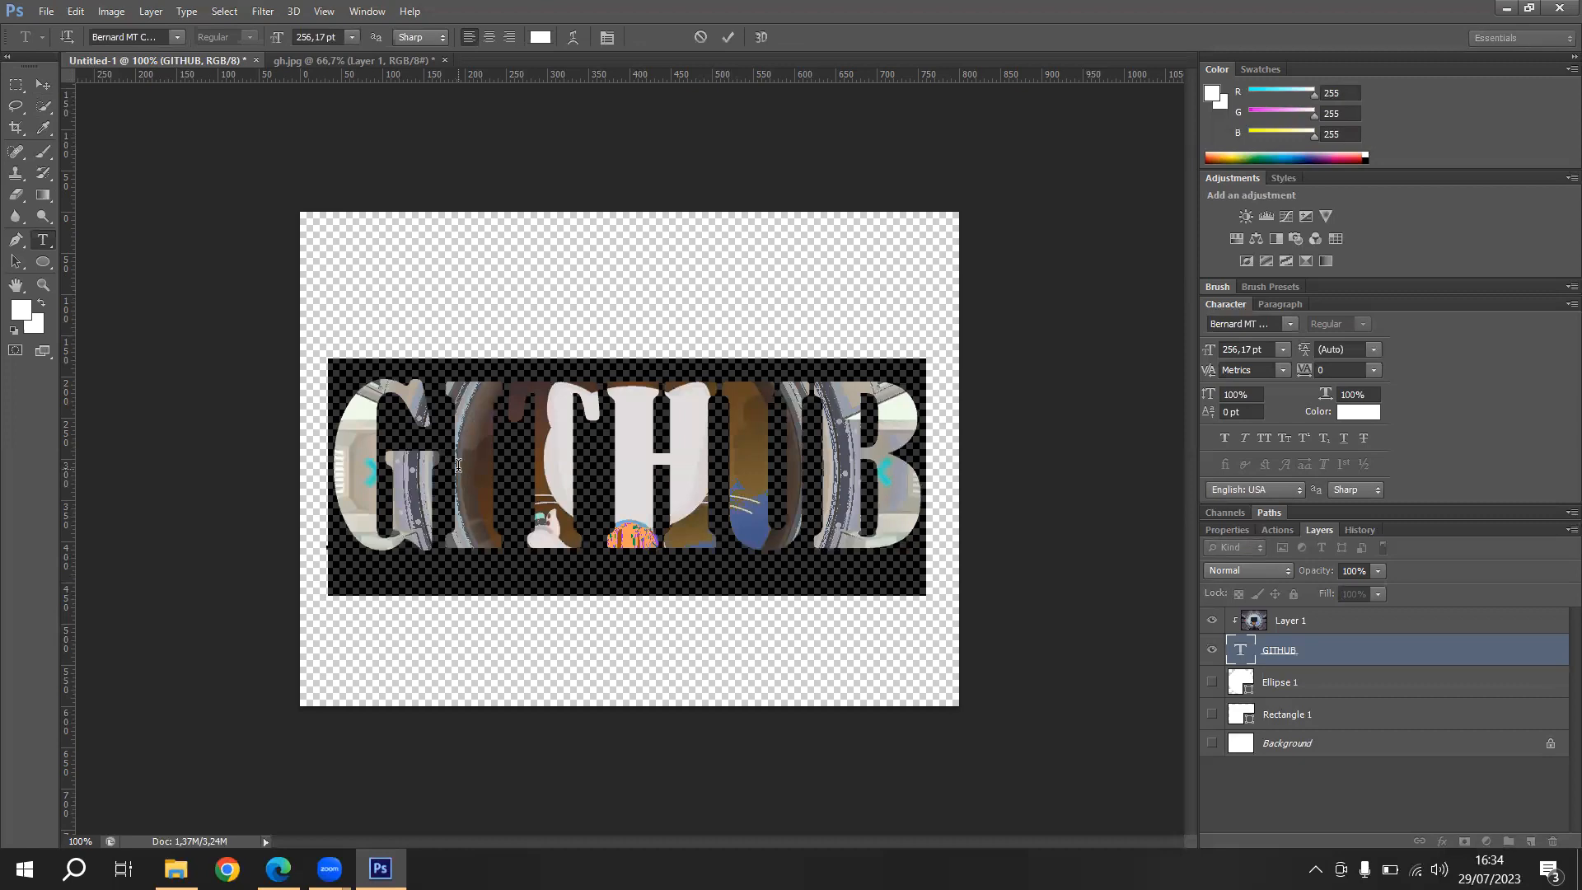
type("HIMAY")
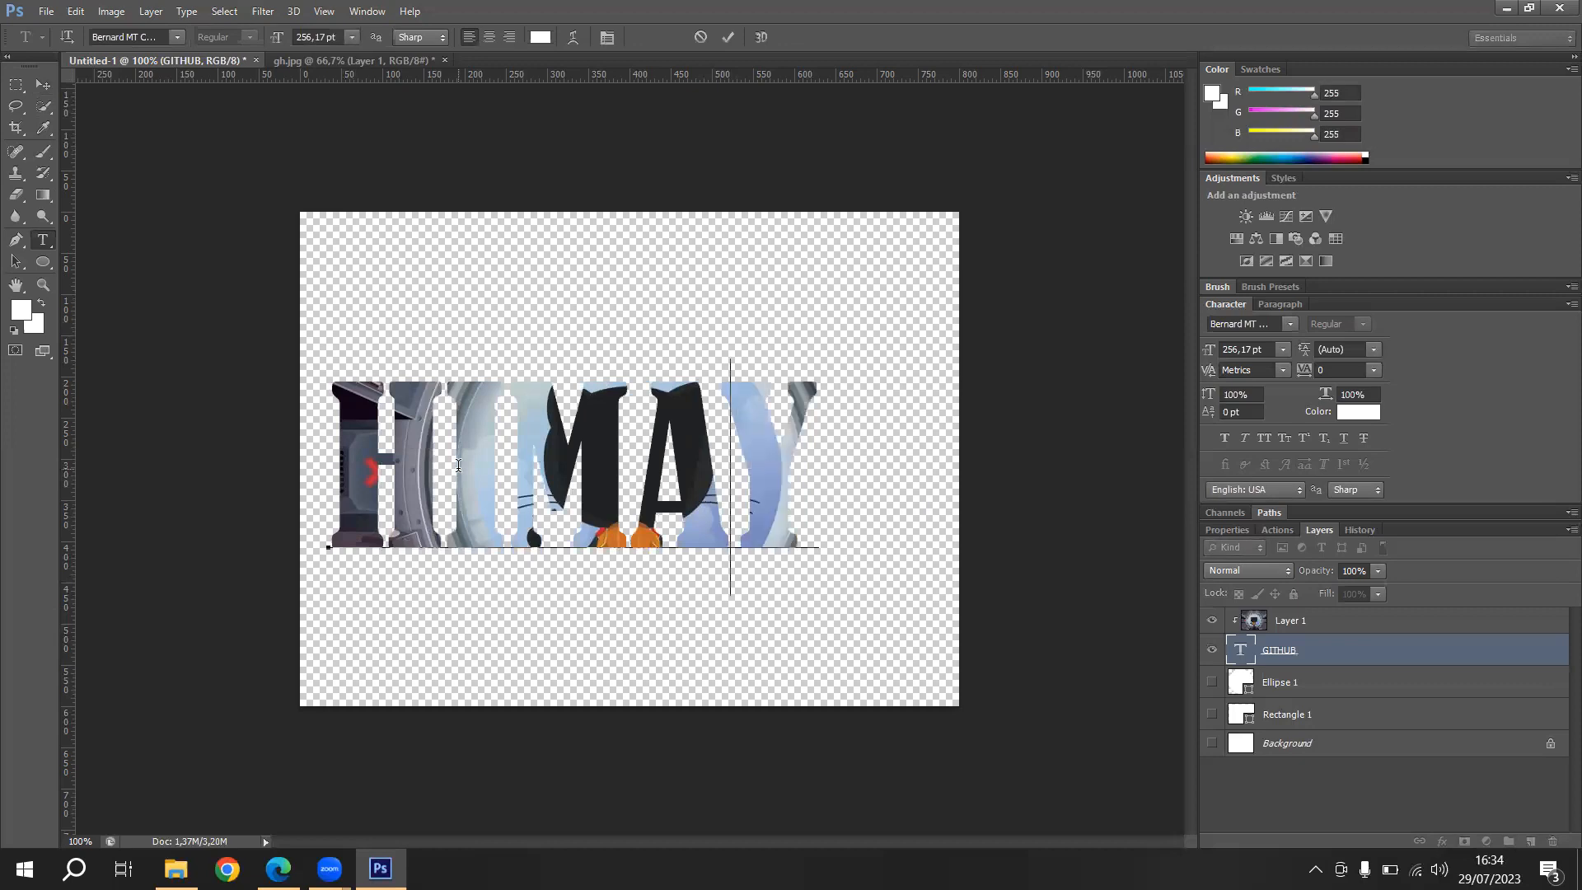
key("BackSpace")
type("TIT")
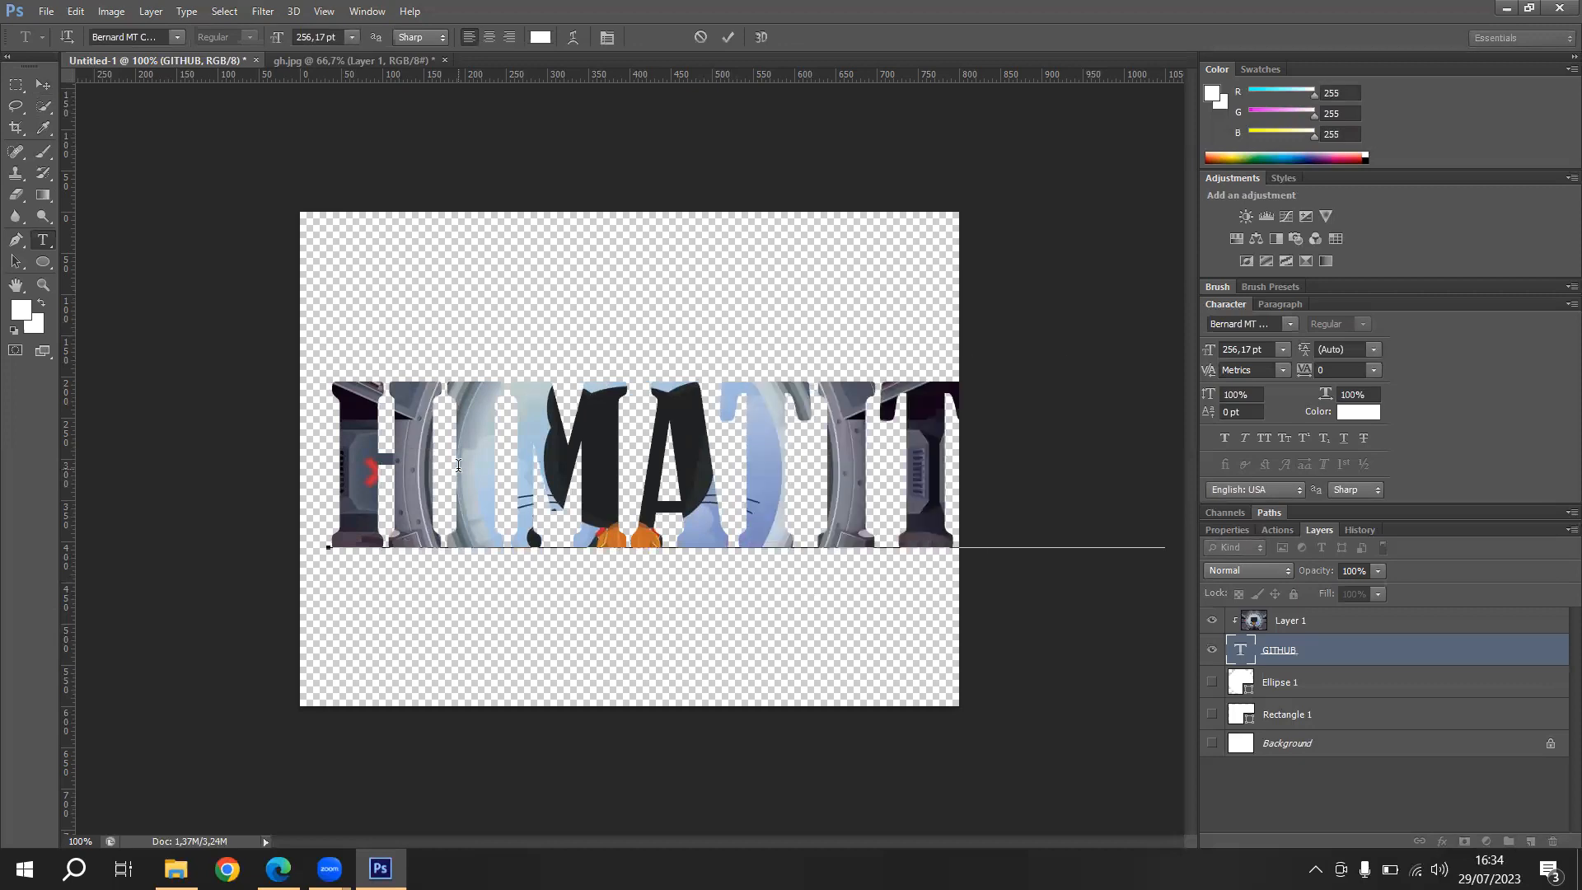
- Change the whole clipped text back to "GITHUB" and finish editing with the Move tool active
key("ctrl+a")
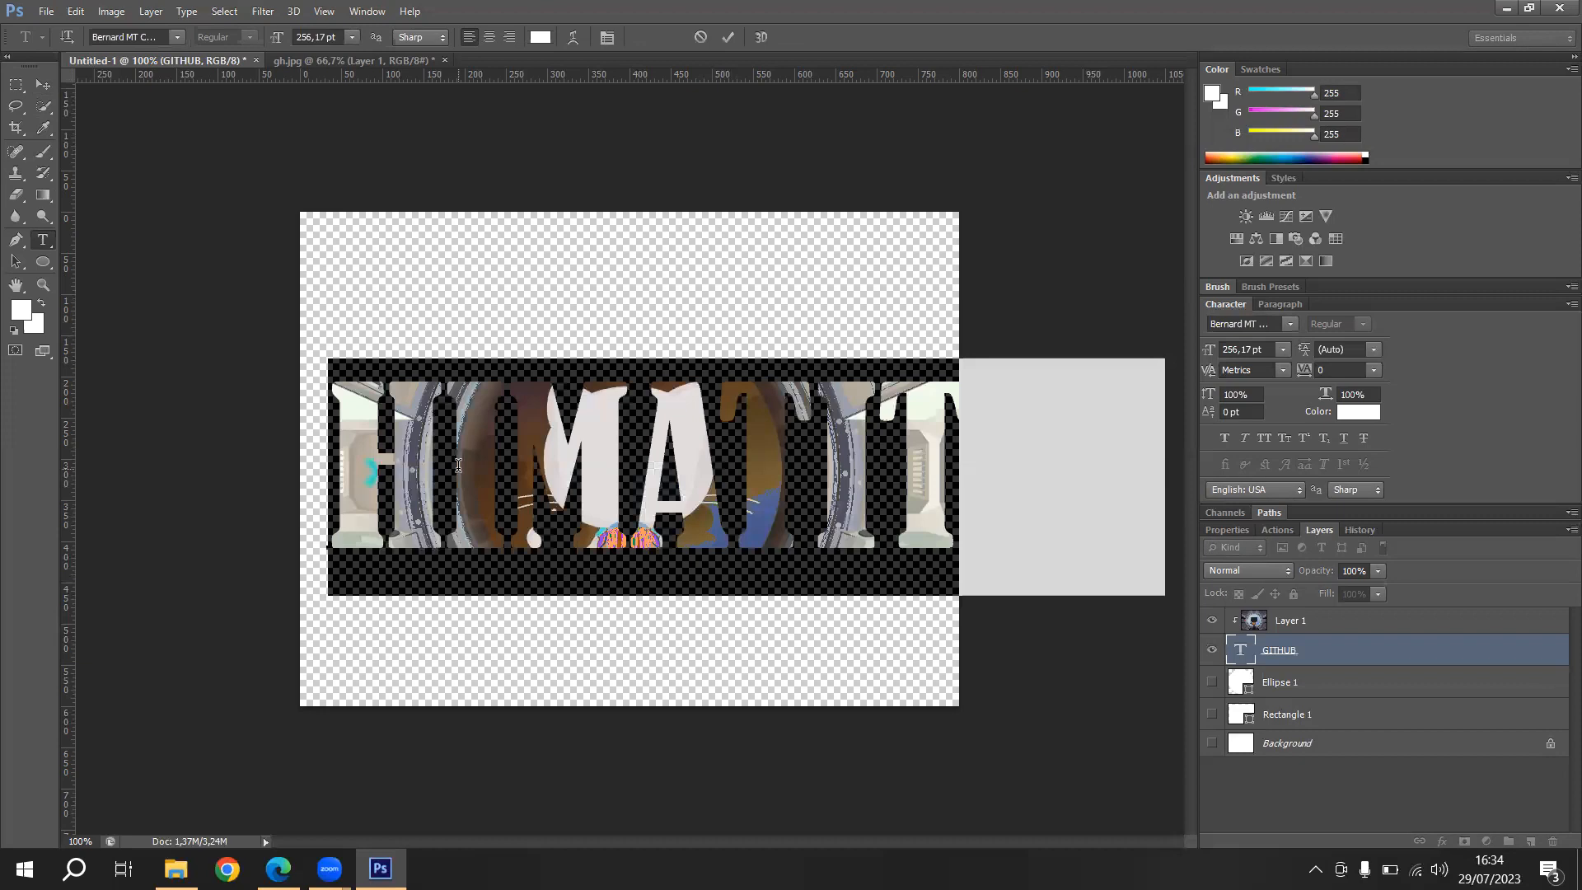
type("GITHUB")
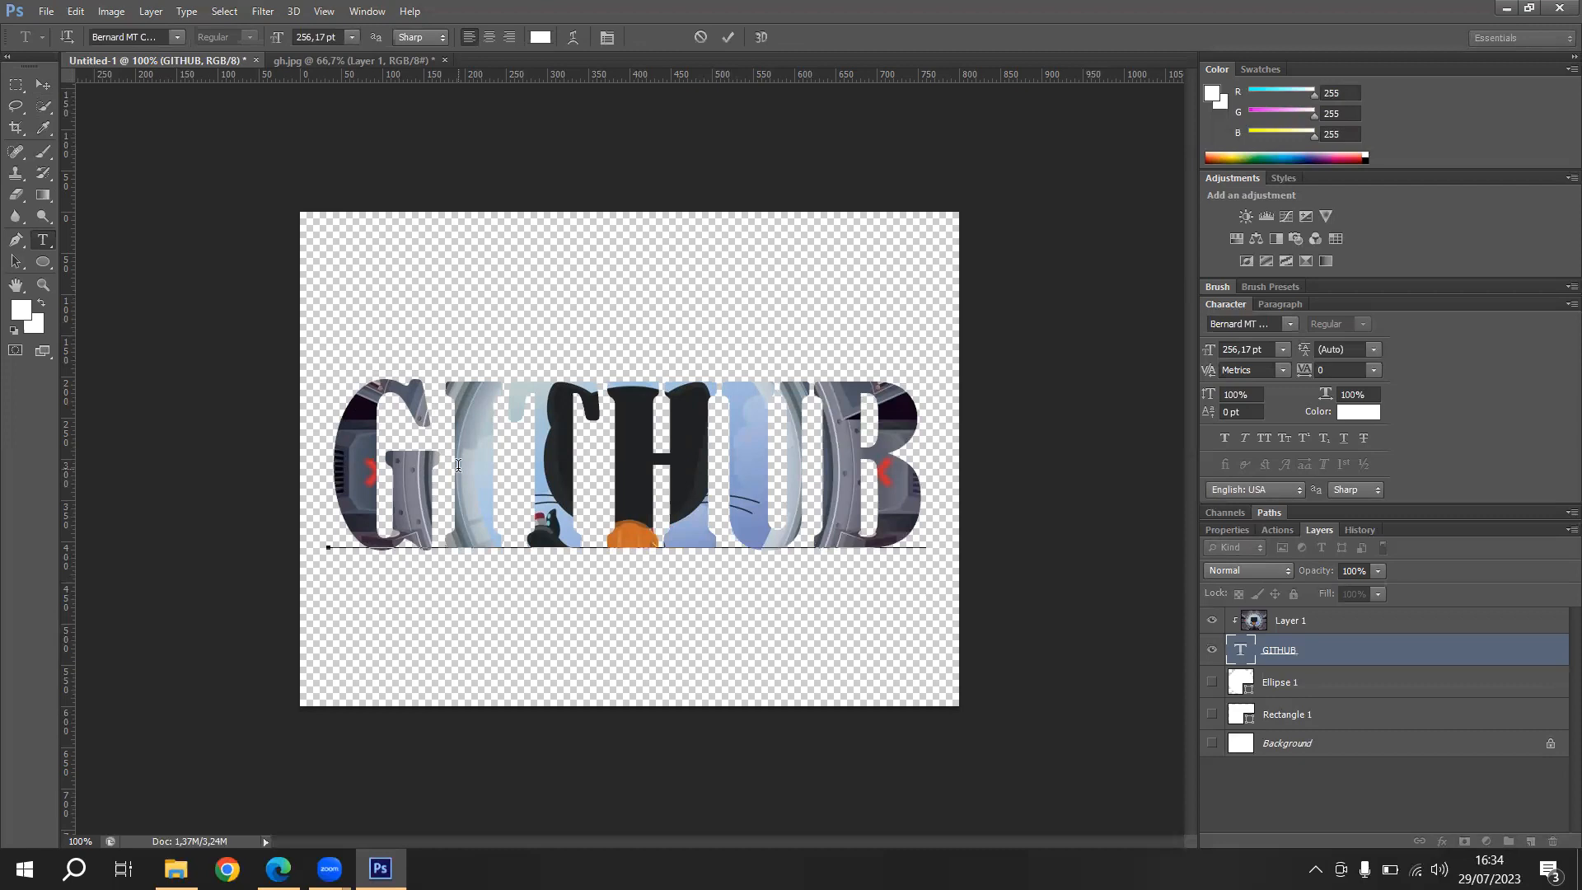
left_click(49, 87)
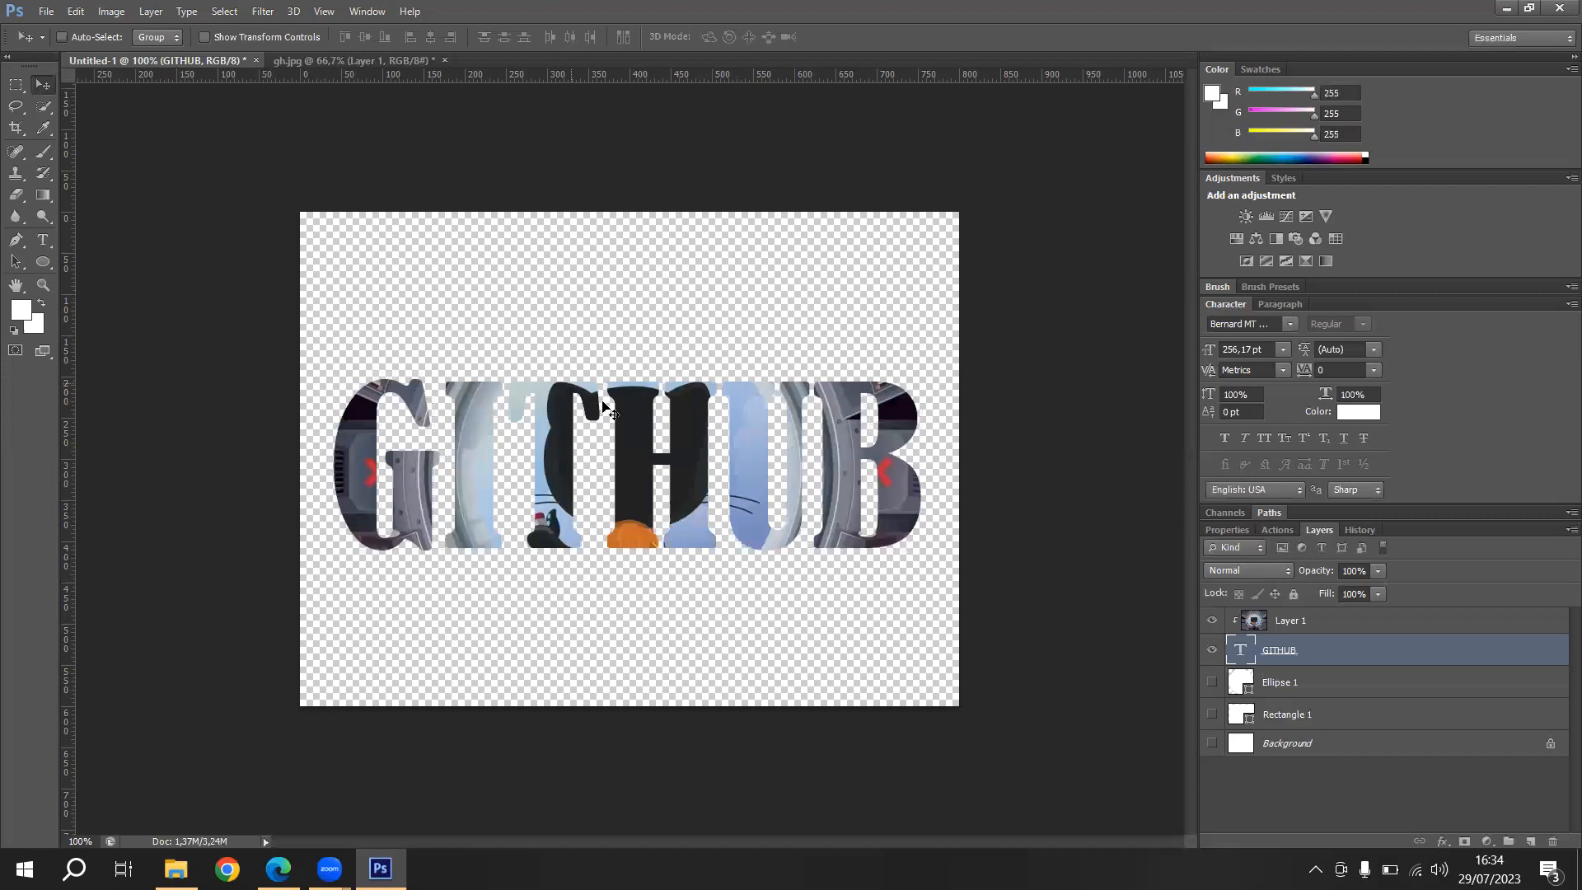